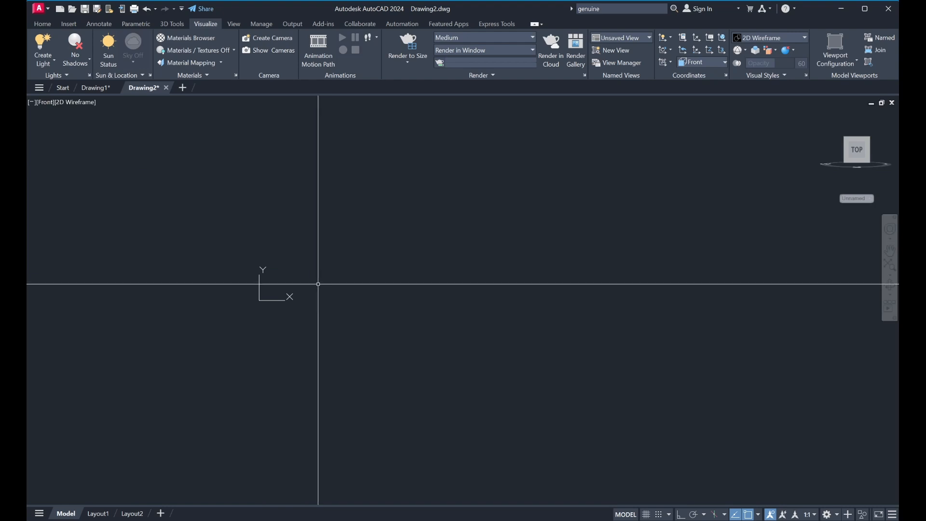
# Step: Draw a vertical line straight up from a point in the empty drawing as the profile's left edge
pyautogui.moveTo(286, 288); pyautogui.dragTo(57, 487, button='middle')
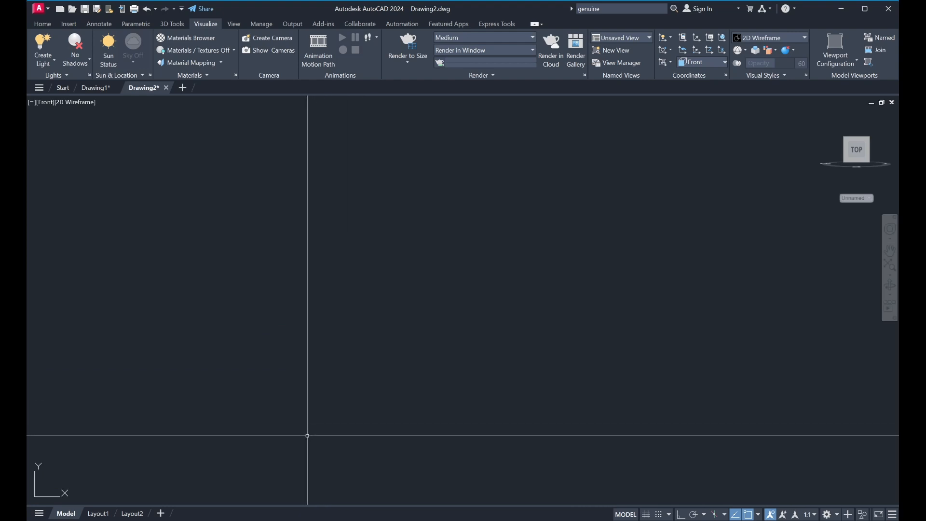
pyautogui.scroll(-1, 311, 451)
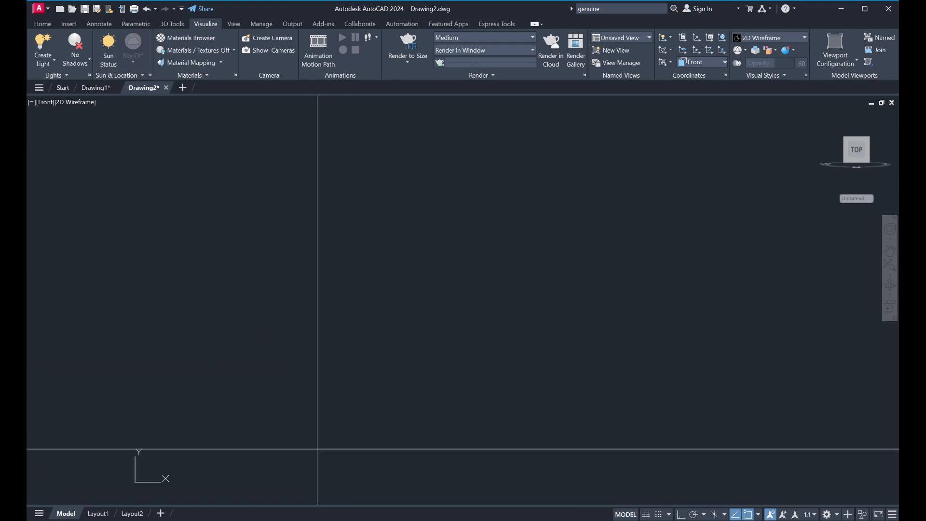
pyautogui.scroll(-2, 317, 450)
pyautogui.moveTo(206, 469); pyautogui.dragTo(70, 484, button='middle')
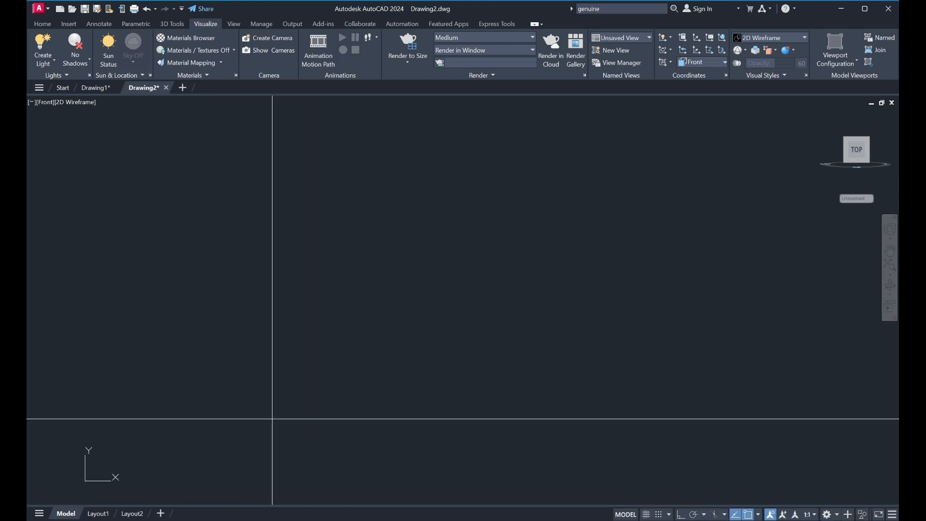
pyautogui.click(341, 400)
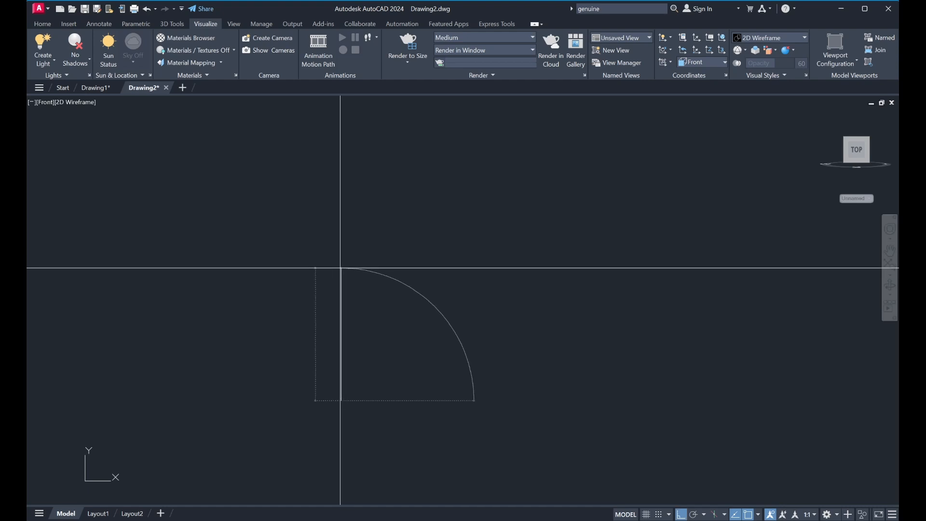
pyautogui.scroll(3, 341, 269)
pyautogui.moveTo(353, 182); pyautogui.dragTo(323, 299, button='middle')
pyautogui.scroll(1, 373, 143)
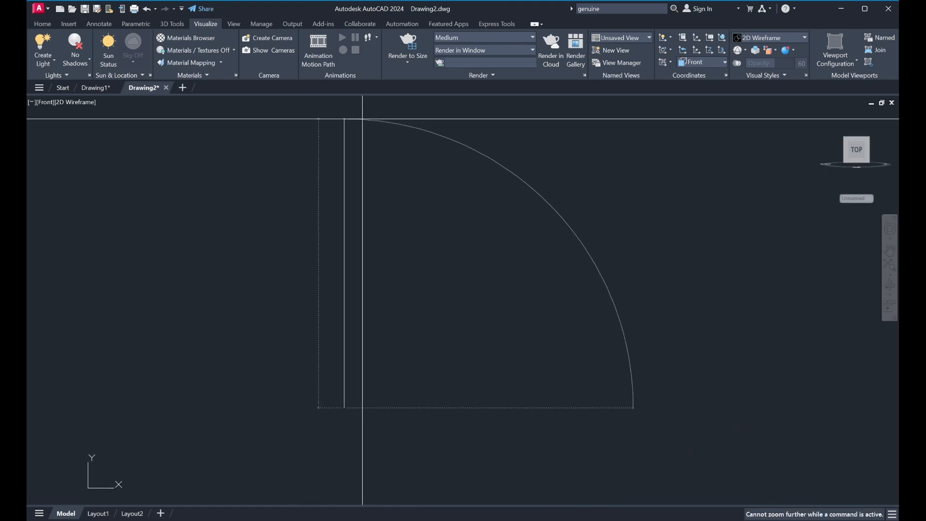
pyautogui.moveTo(344, 149); pyautogui.dragTo(340, 181, button='middle')
pyautogui.scroll(-2, 354, 212)
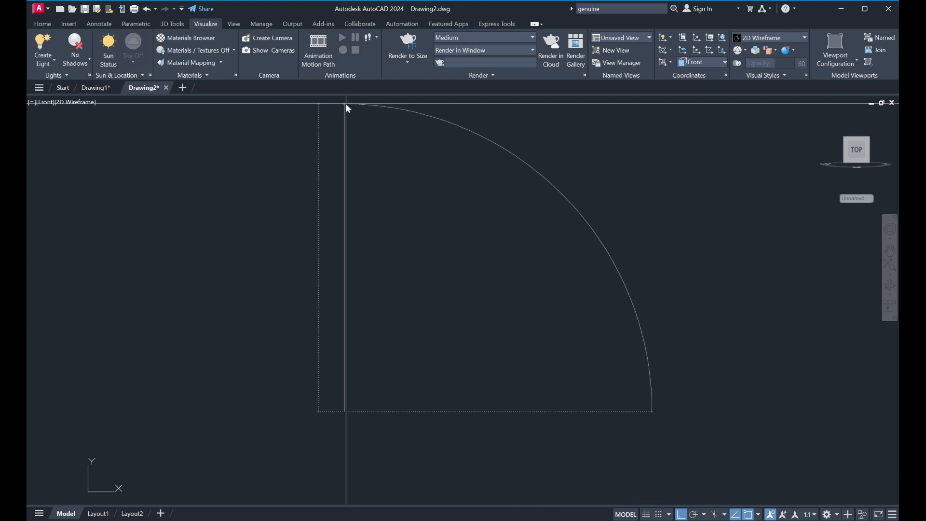
pyautogui.press('Return')
pyautogui.scroll(-2, 404, 199)
pyautogui.press('Escape')
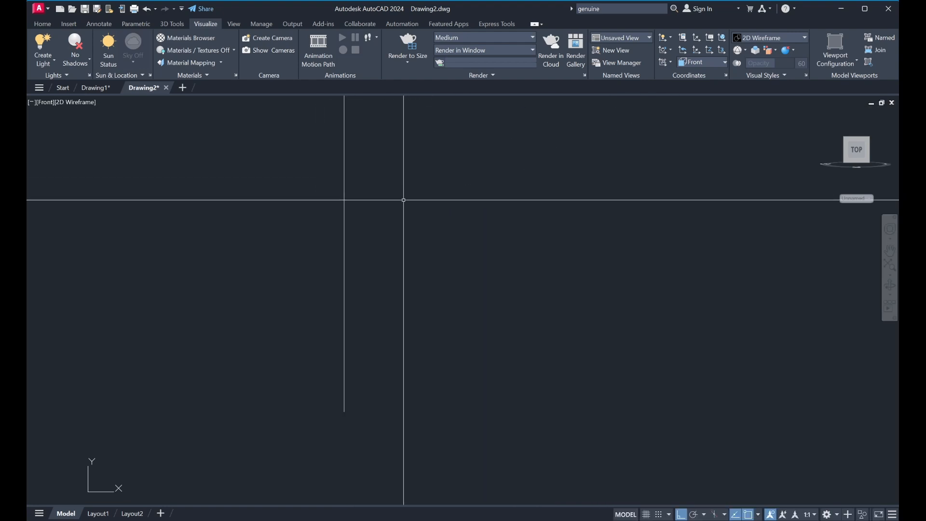
# Step: Draw the horizontal top edge from the vertical line's upper end, continuing down into the first small rectangular groove on the right side
pyautogui.scroll(-3, 404, 200)
pyautogui.scroll(2, 418, 225)
pyautogui.scroll(-2, 399, 180)
pyautogui.moveTo(389, 141); pyautogui.dragTo(194, 347, button='middle')
pyautogui.moveTo(224, 311); pyautogui.dragTo(271, 296, button='middle')
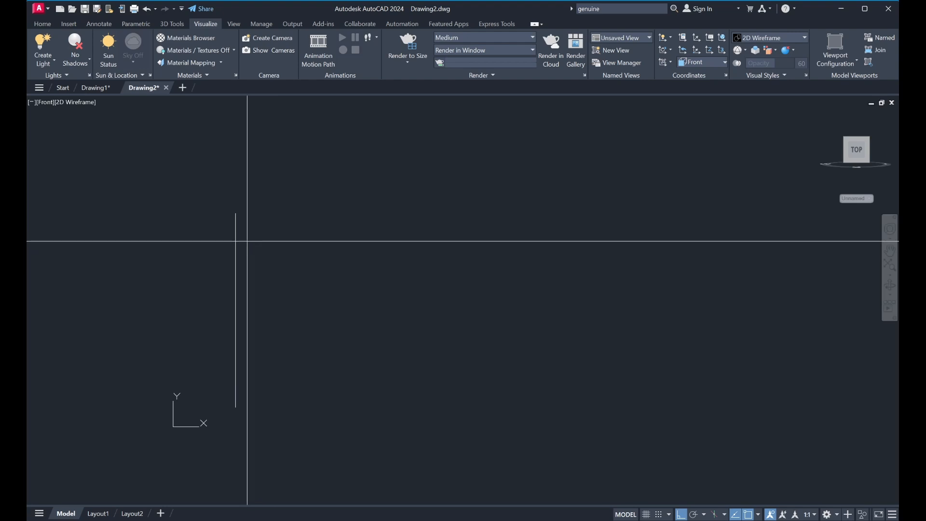
pyautogui.click(236, 213)
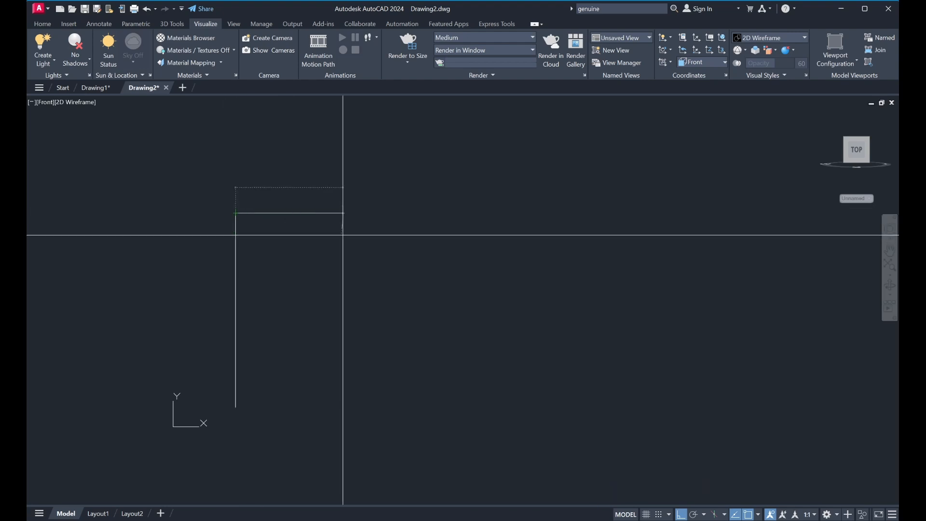
pyautogui.click(342, 236)
pyautogui.click(376, 238)
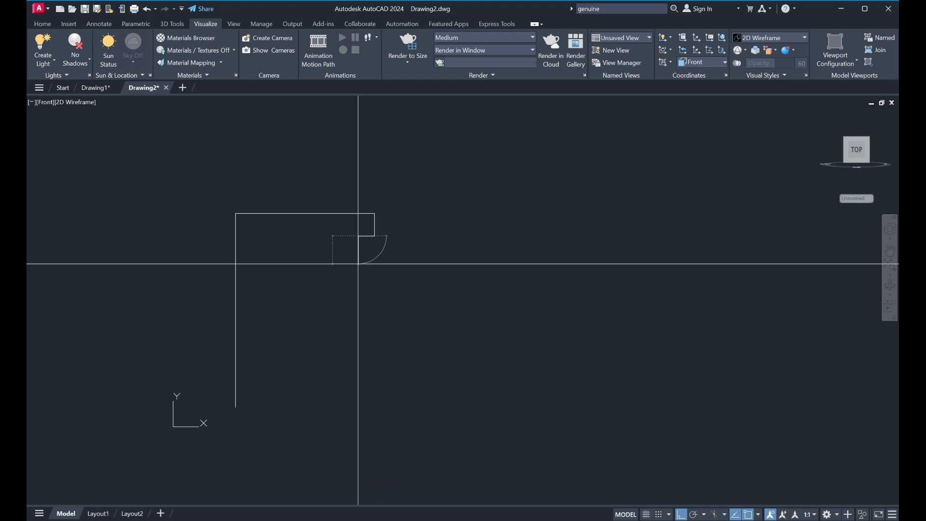
pyautogui.press('Return')
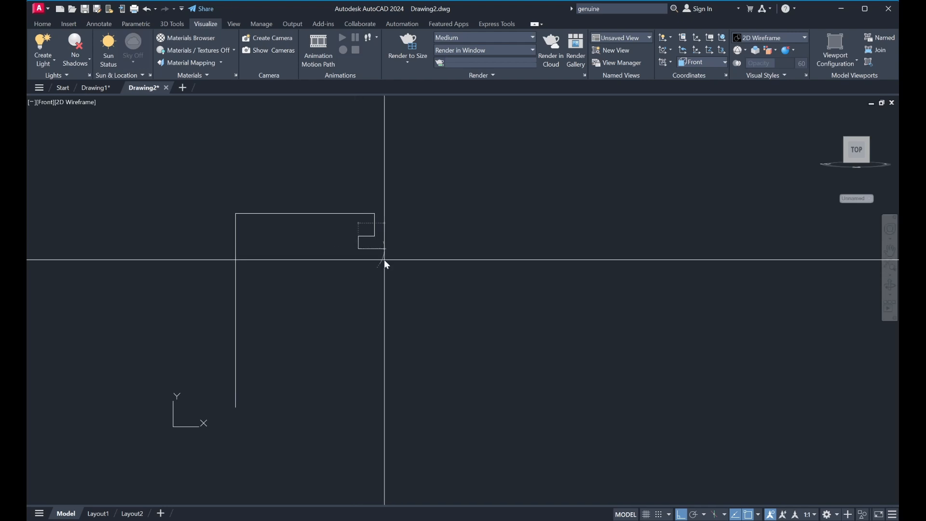
pyautogui.press('Return')
pyautogui.press('Escape')
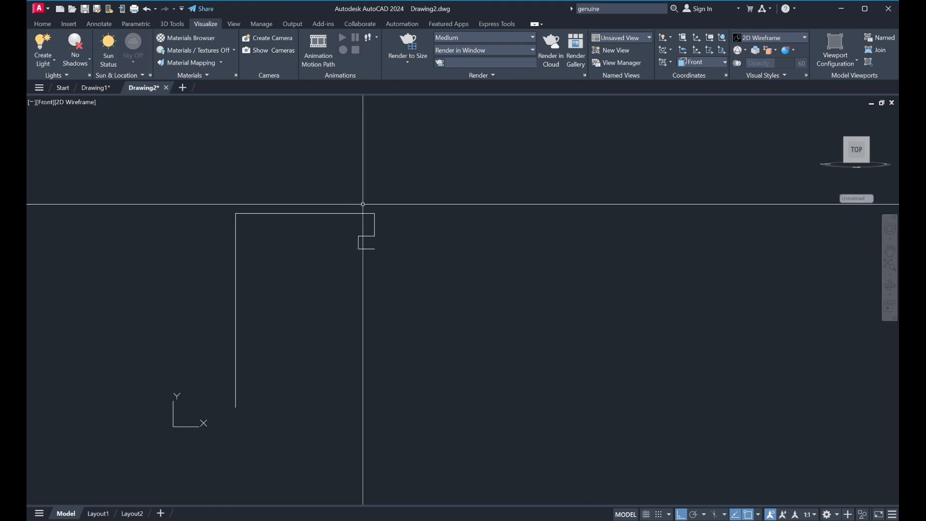
# Step: Copy the short right-edge segment and its groove lines twice downward, end to end, to make three evenly spaced grooves
pyautogui.click(337, 190)
pyautogui.click(375, 249)
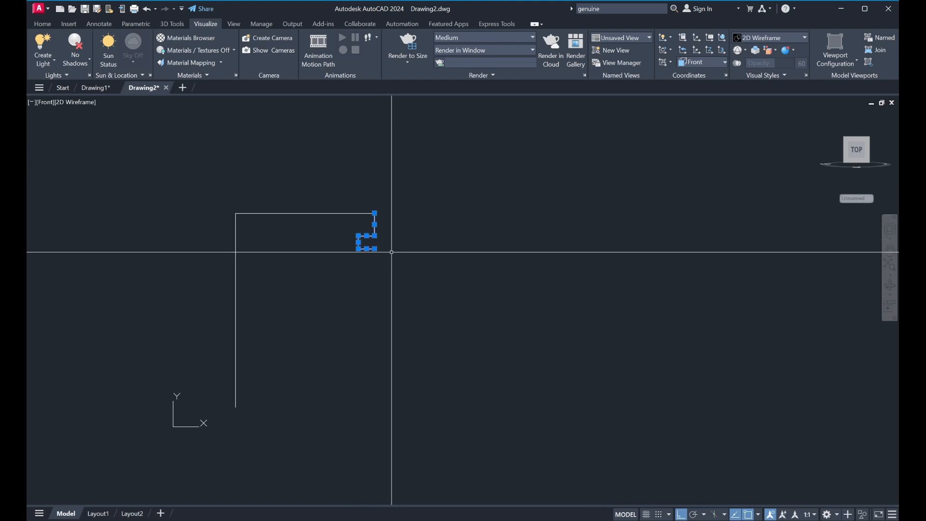
pyautogui.write('co')
pyautogui.press('Return')
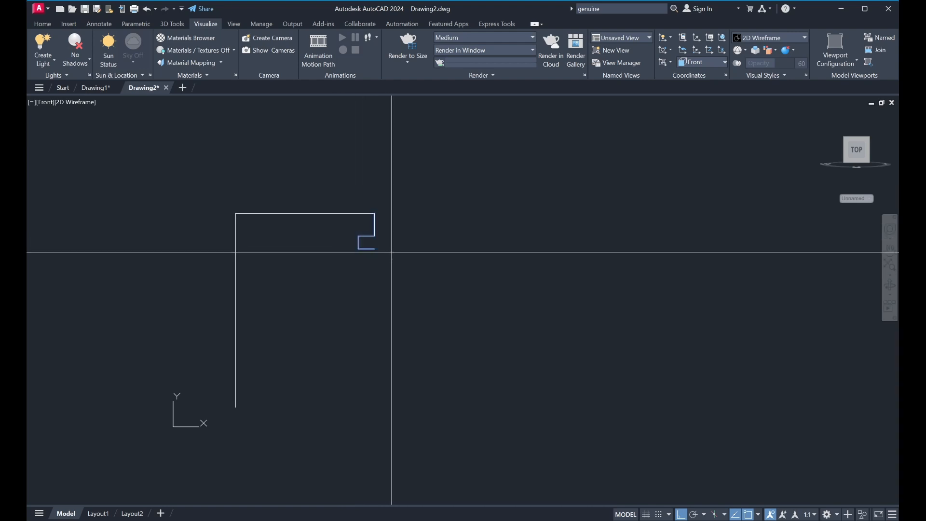
pyautogui.click(374, 213)
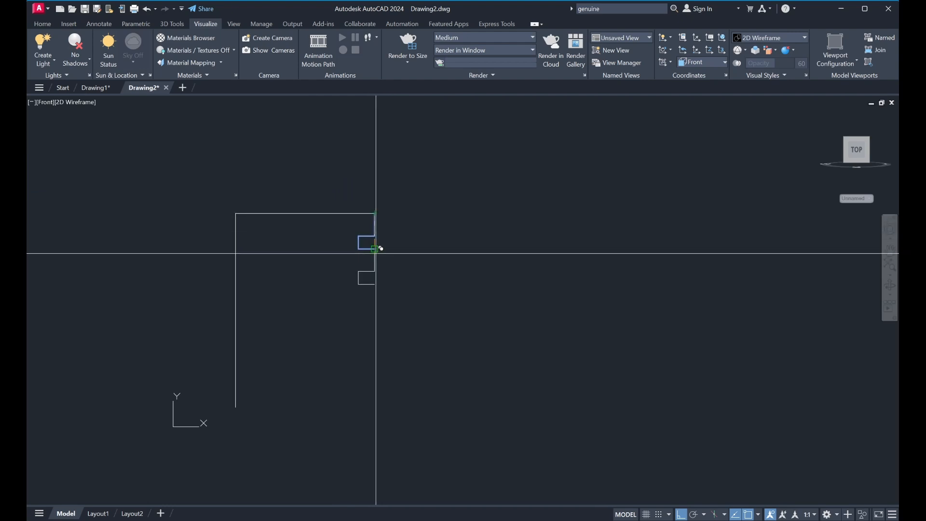
pyautogui.click(375, 249)
pyautogui.click(375, 249)
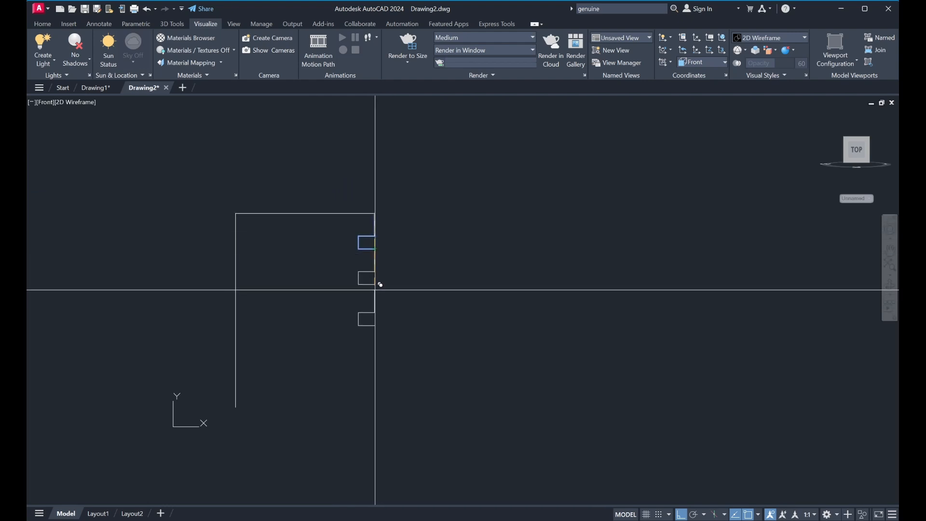
pyautogui.click(375, 285)
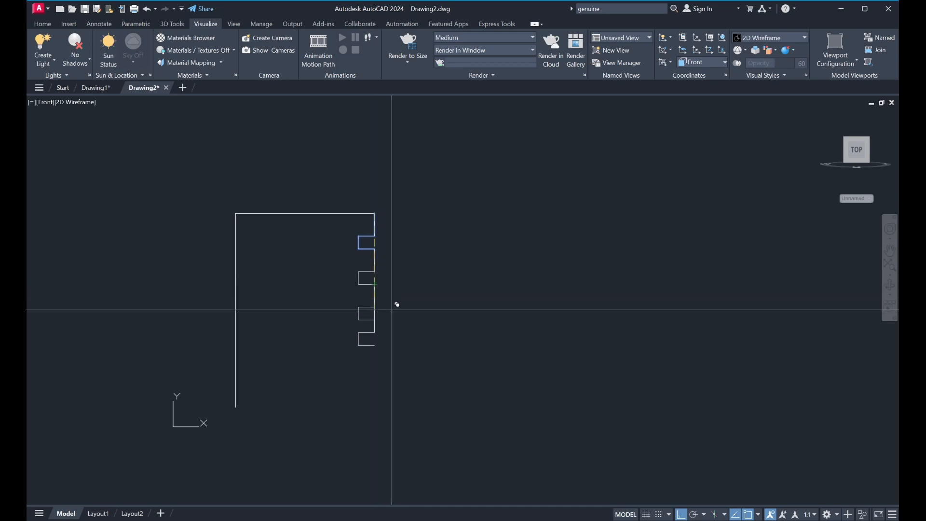
pyautogui.press('Escape')
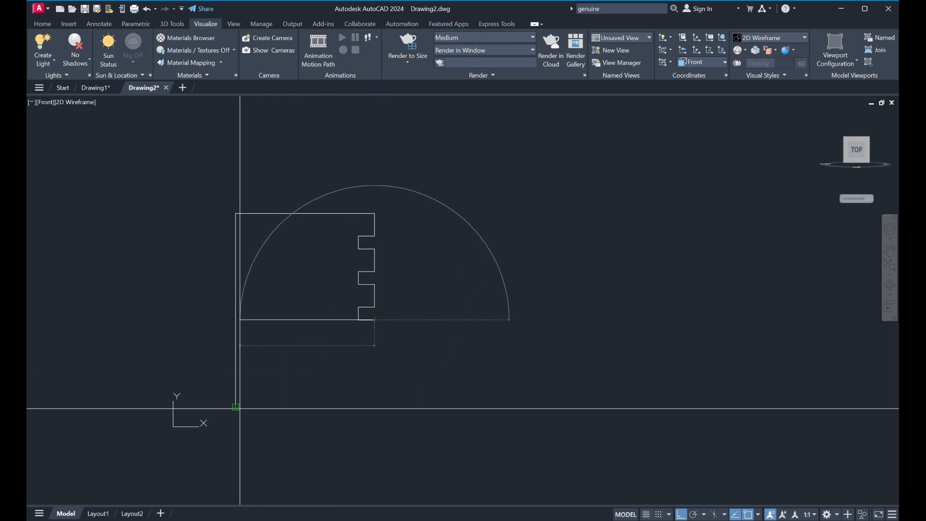
# Step: Draw the right edge from the lowest groove down to the left edge's base level, and a stepped lip running inward at the base
pyautogui.click(375, 408)
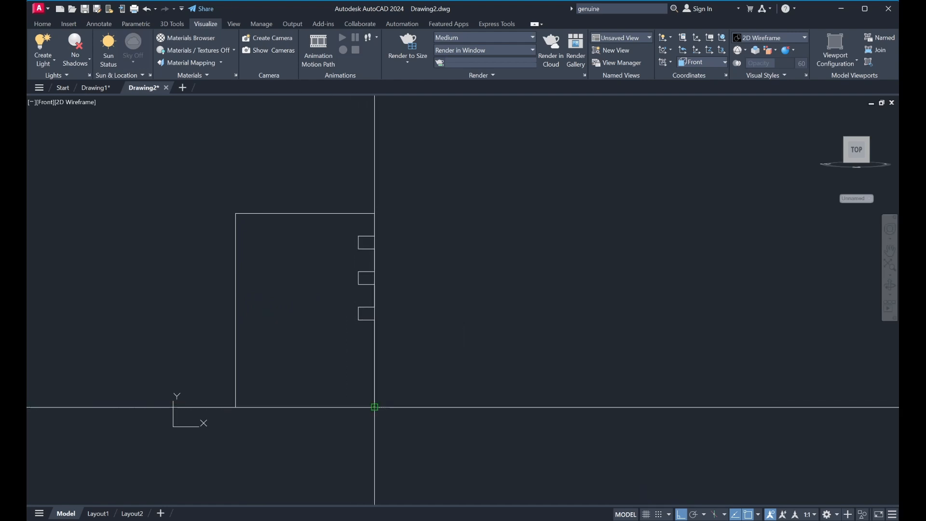
pyautogui.press('Escape')
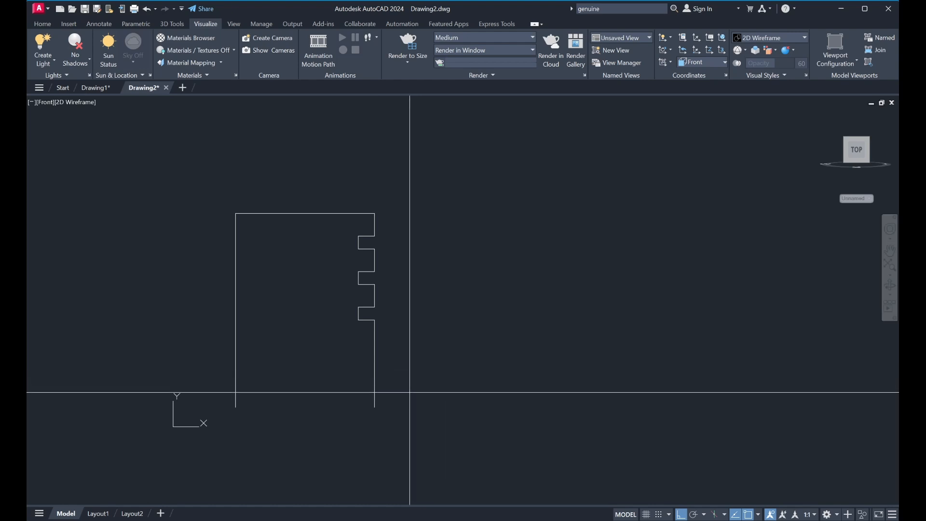
pyautogui.click(374, 407)
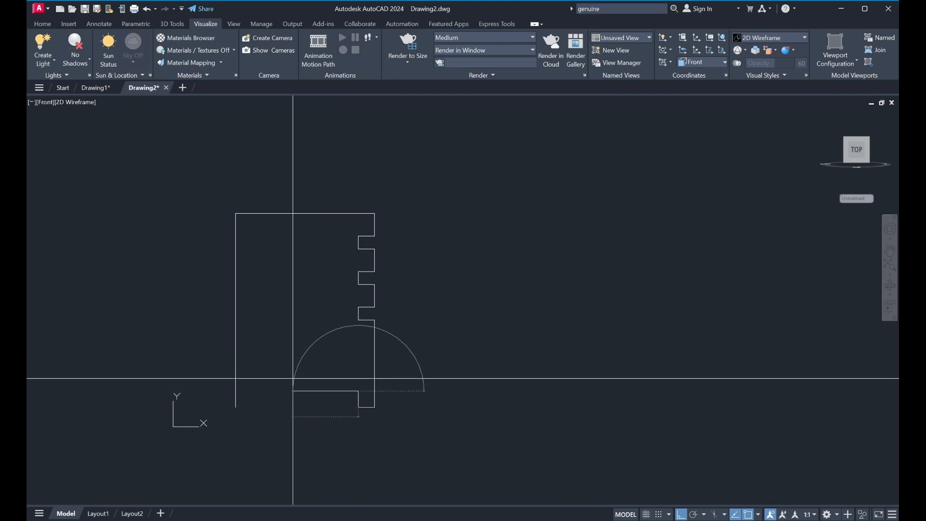
pyautogui.click(294, 381)
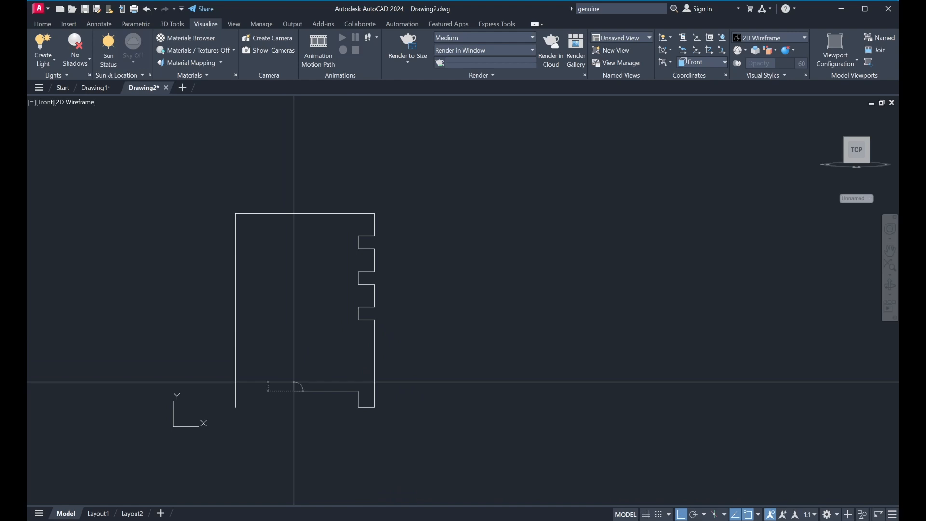
pyautogui.press('Escape')
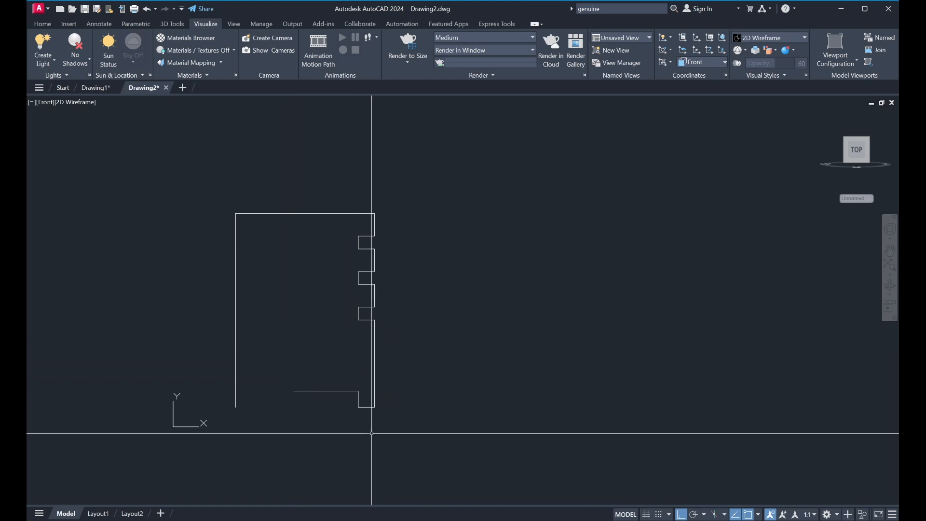
# Step: Offset the left vertical line inward toward the grooves to form the inner wall line
pyautogui.rightClick(262, 261)
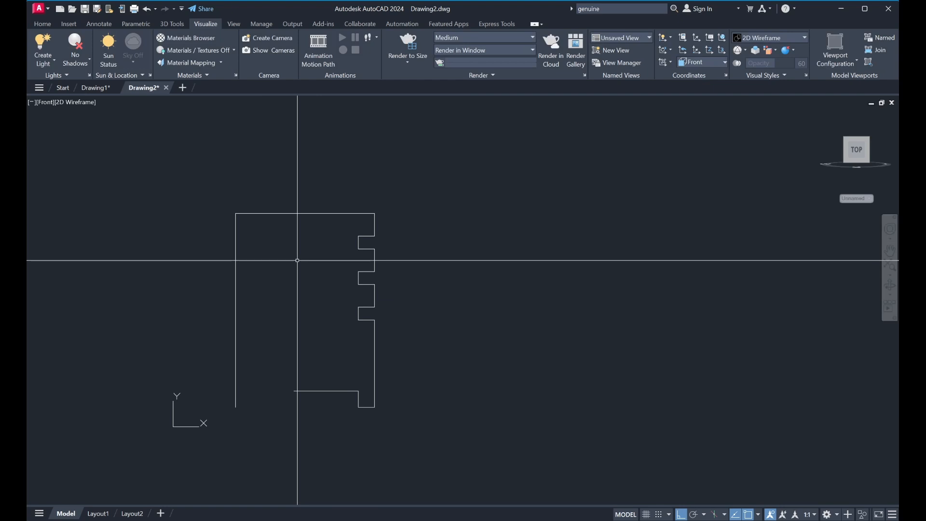
pyautogui.press('Return')
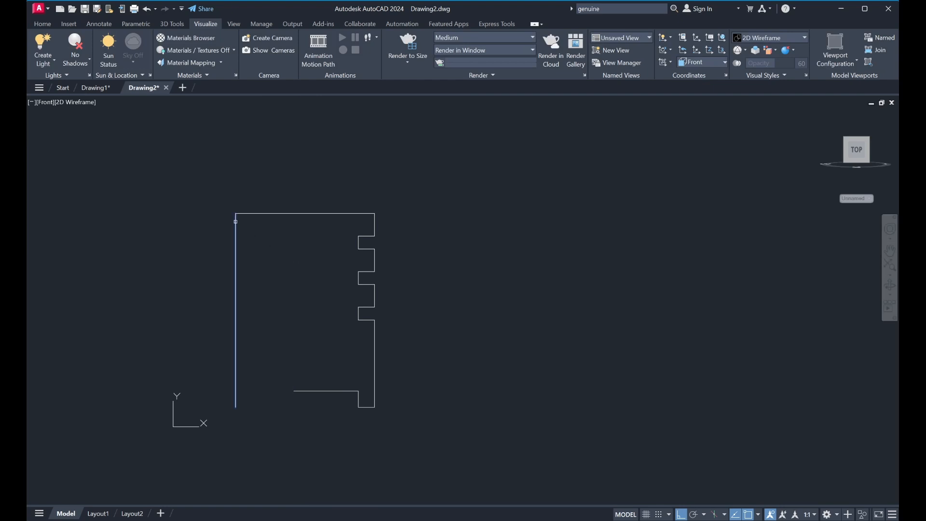
pyautogui.click(236, 221)
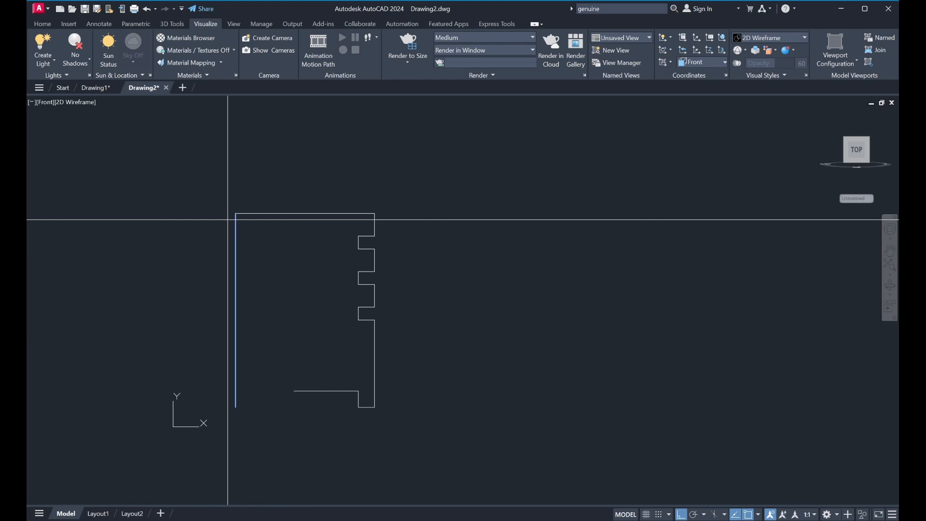
pyautogui.click(340, 218)
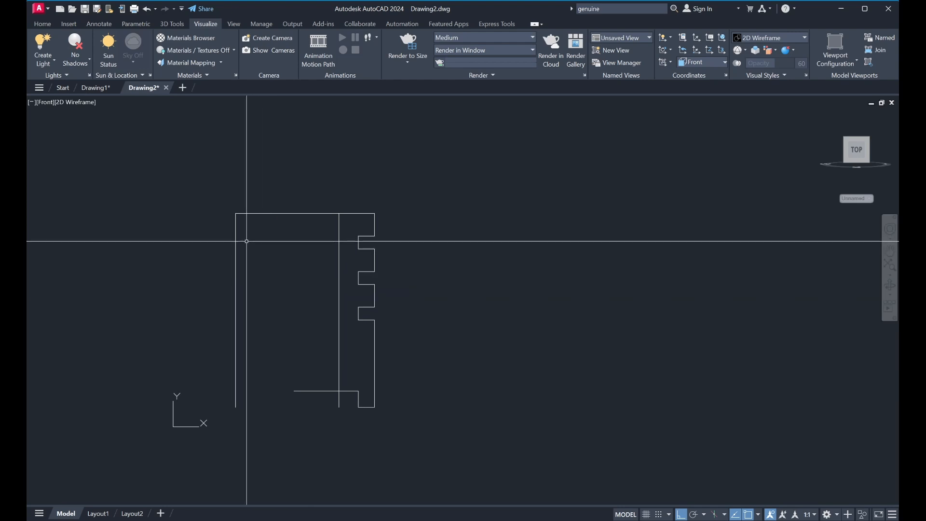
# Step: Draw a line 10 down from the top-left corner, continuing with a segment that slopes down just past the inner wall line
pyautogui.click(235, 218)
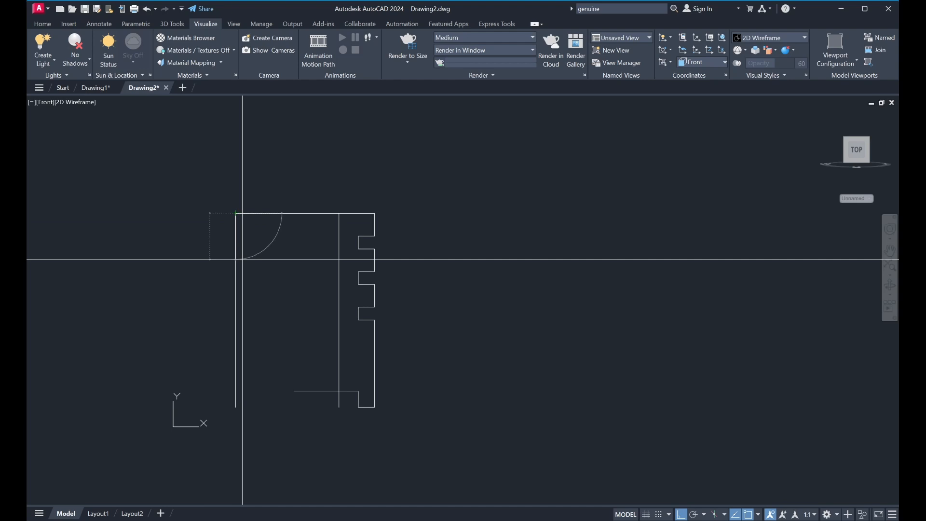
pyautogui.write('10')
pyautogui.press('Return')
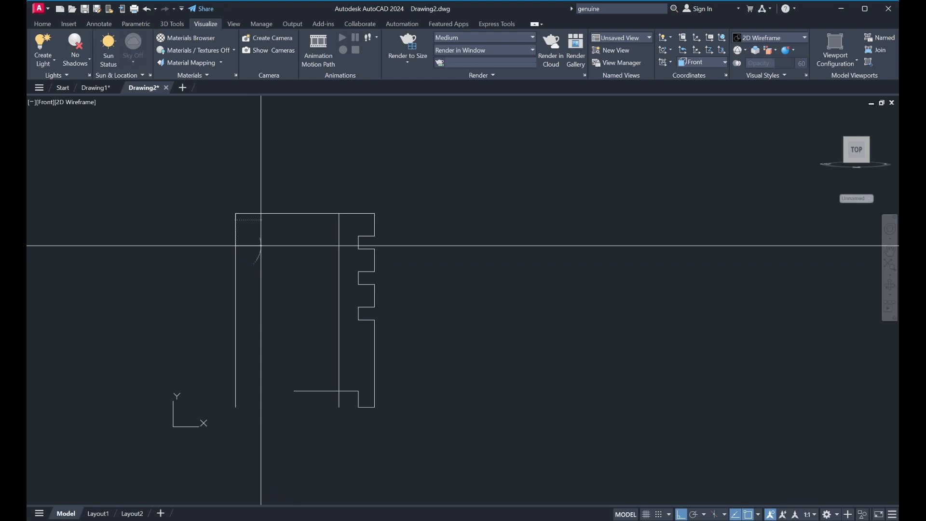
pyautogui.press('F8')
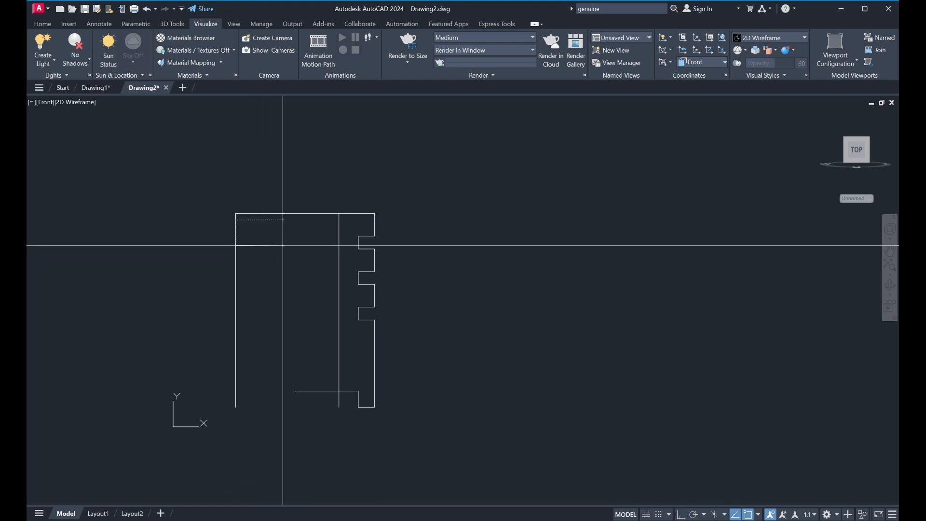
pyautogui.click(348, 276)
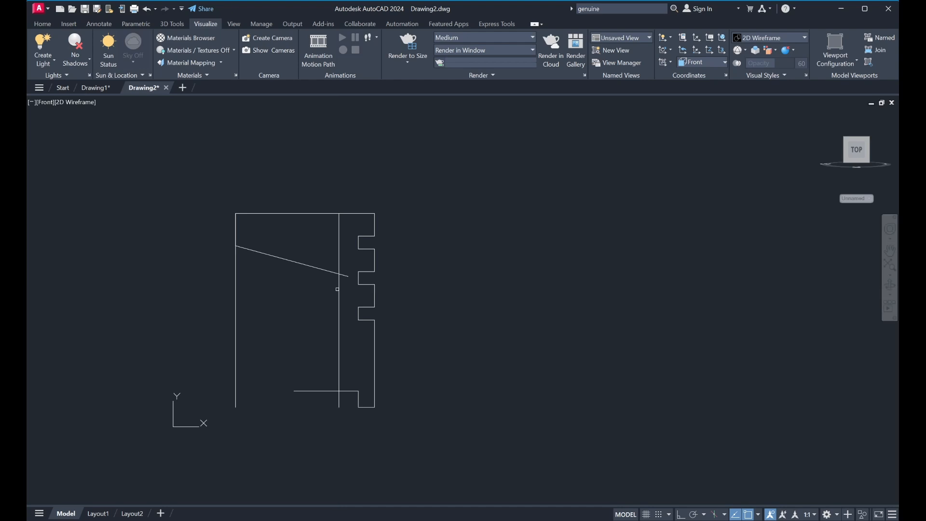
# Step: Fillet the corner between the inner vertical wall line and the sloping line with a rounded arc
pyautogui.press('Return')
pyautogui.press('Return')
pyautogui.click(337, 288)
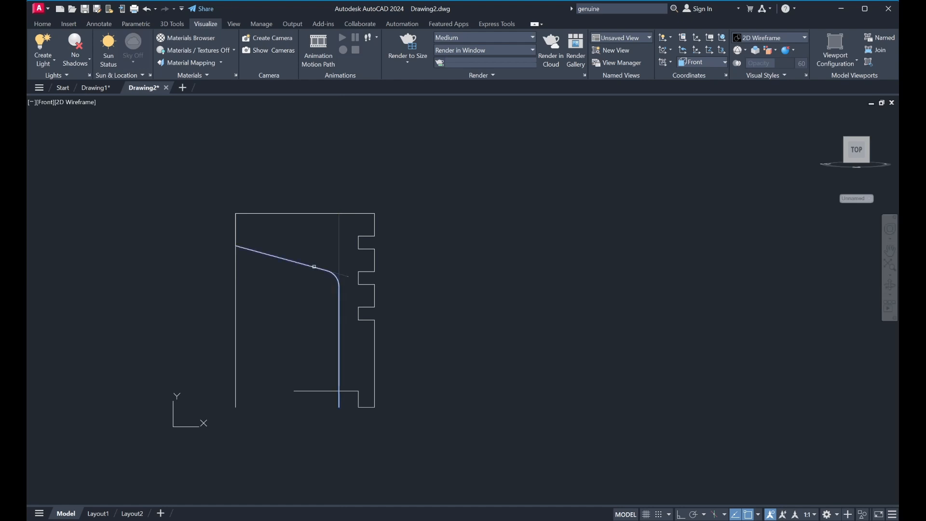
pyautogui.click(315, 267)
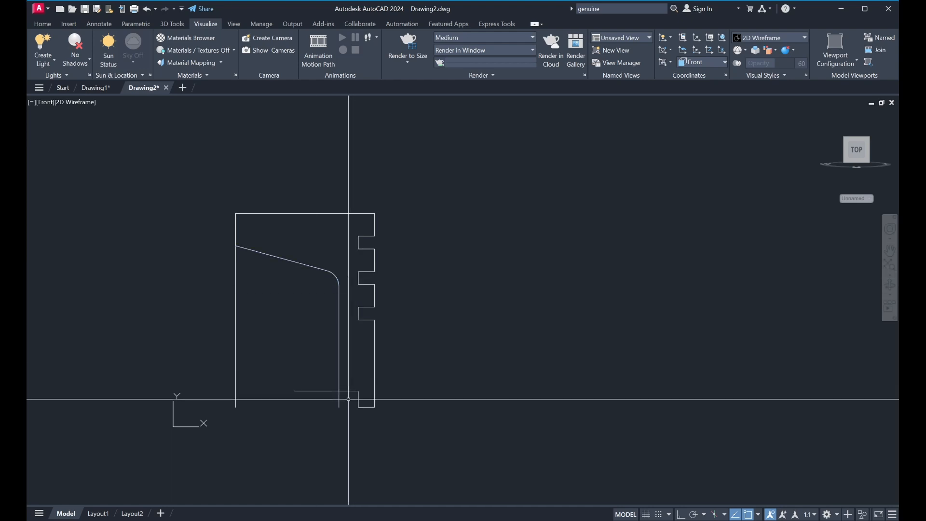
# Step: Fillet the horizontal lip line and the inner wall line at radius 0 to form a sharp corner
pyautogui.press('Return')
pyautogui.write('r')
pyautogui.press('Return')
pyautogui.write('0')
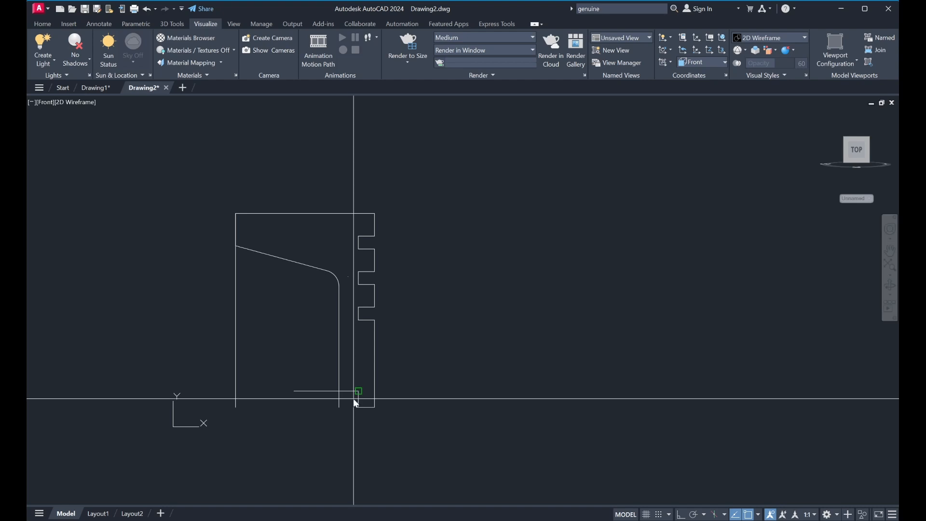
pyautogui.press('Return')
pyautogui.click(349, 392)
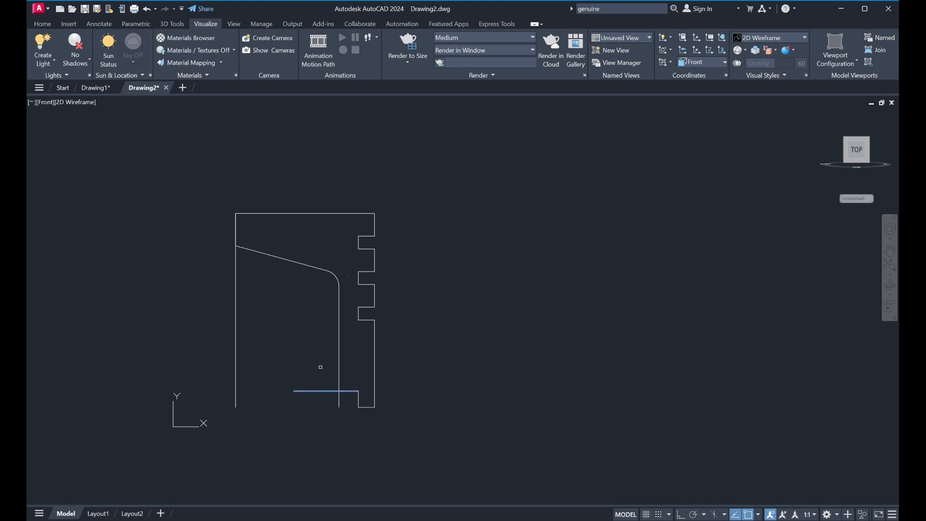
pyautogui.click(340, 367)
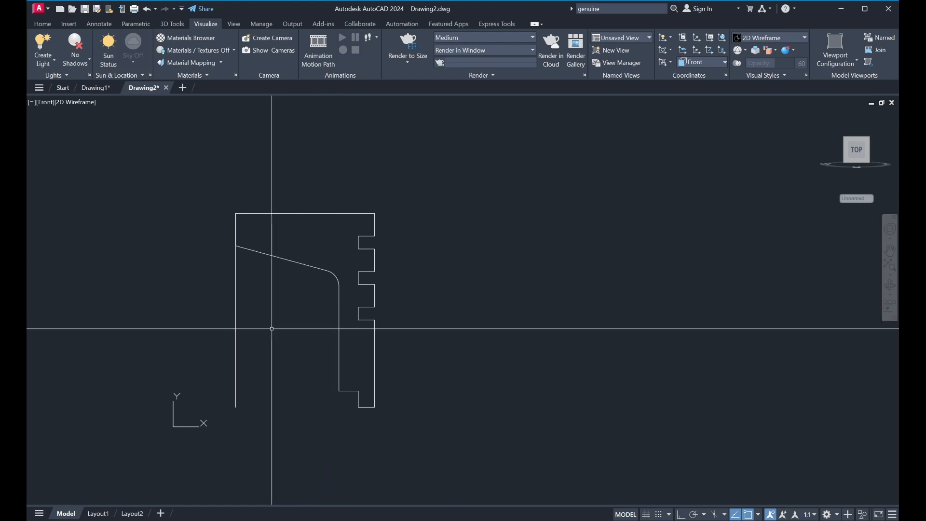
# Step: Delete the long vertical line on the left side of the profile
pyautogui.click(259, 340)
pyautogui.click(227, 307)
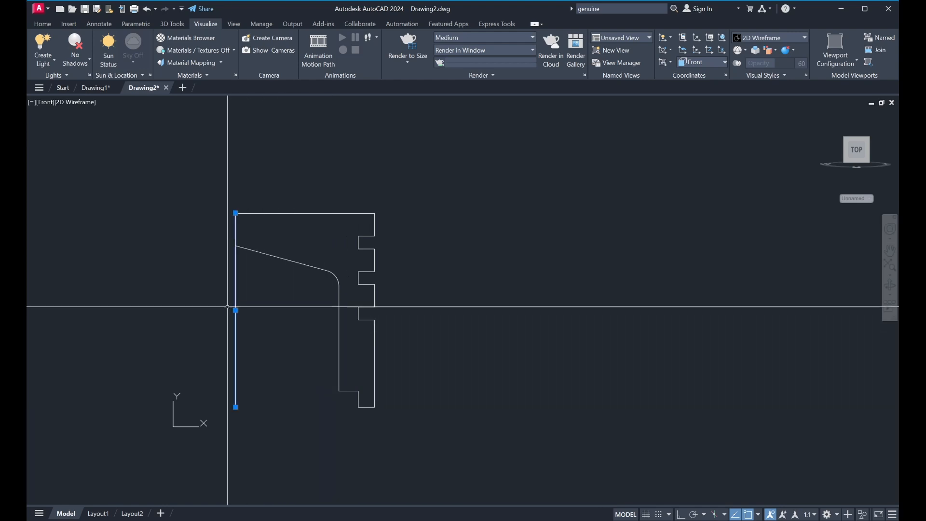
pyautogui.press('Delete')
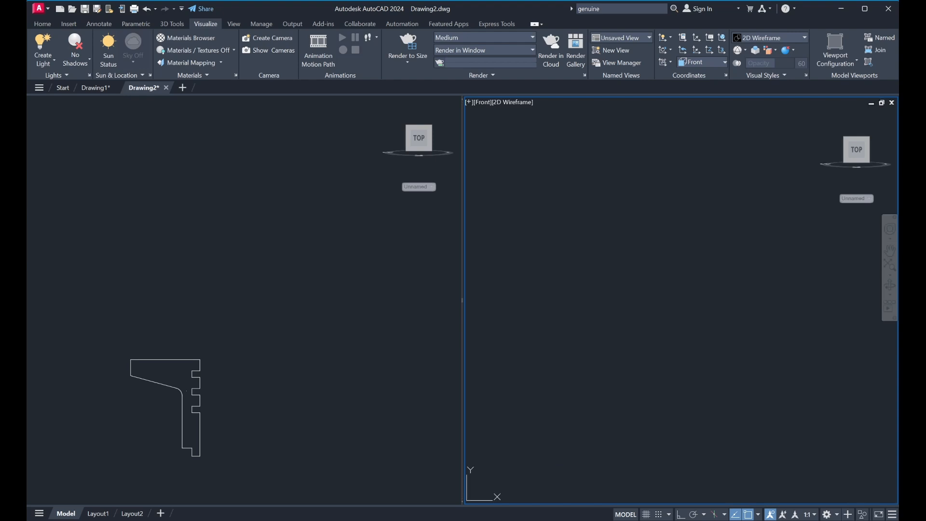
# Step: Bring the whole piston profile into view in both front viewports
pyautogui.middleClick(593, 305)
pyautogui.middleClick(592, 304)
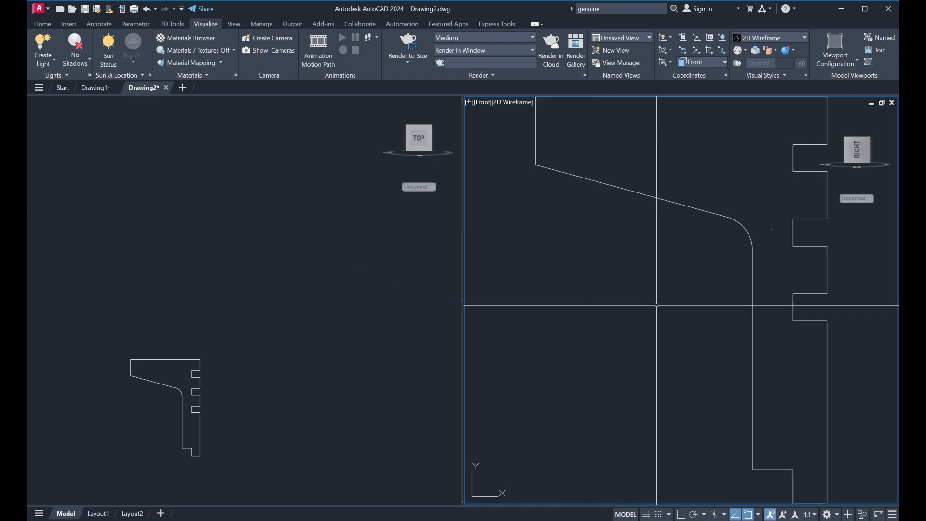
pyautogui.moveTo(666, 294); pyautogui.dragTo(579, 285, button='middle')
pyautogui.scroll(-2, 620, 320)
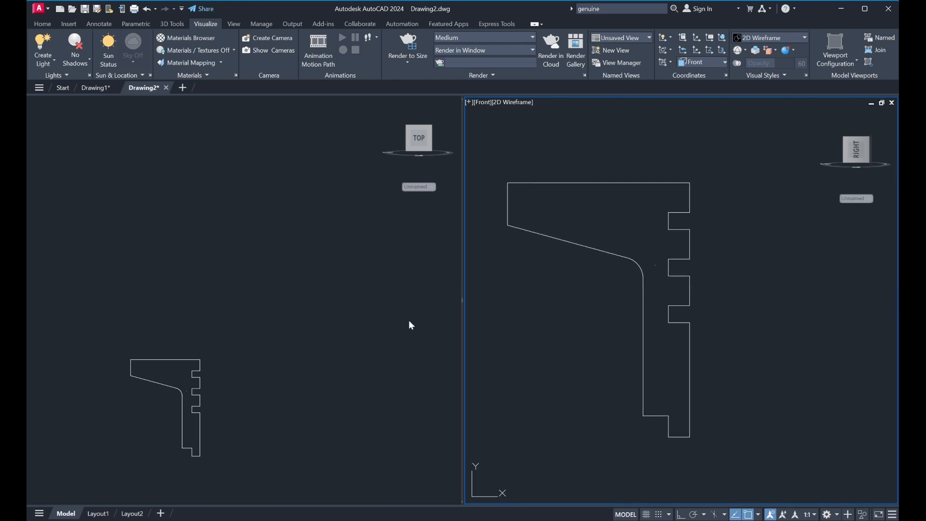
pyautogui.click(169, 368)
pyautogui.scroll(3, 225, 318)
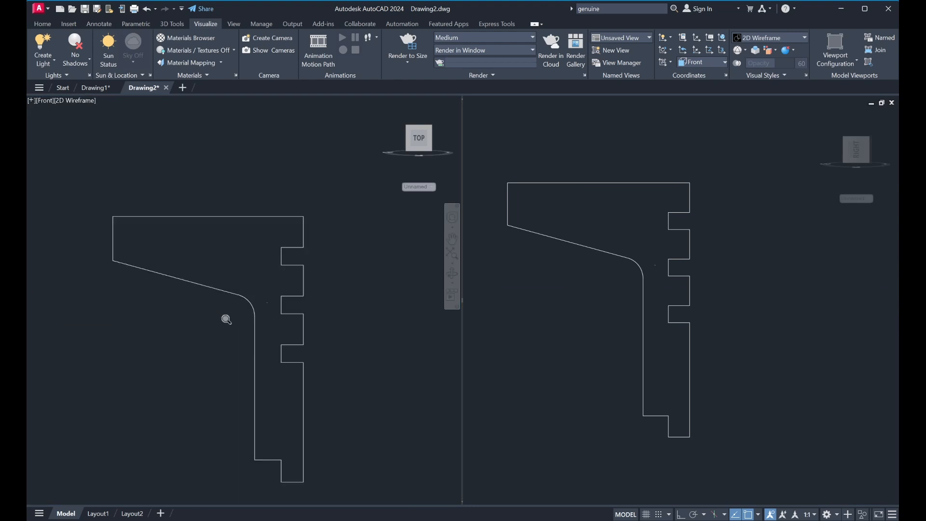
pyautogui.scroll(2, 281, 270)
pyautogui.scroll(-1, 296, 218)
pyautogui.moveTo(297, 219); pyautogui.dragTo(295, 262, button='middle')
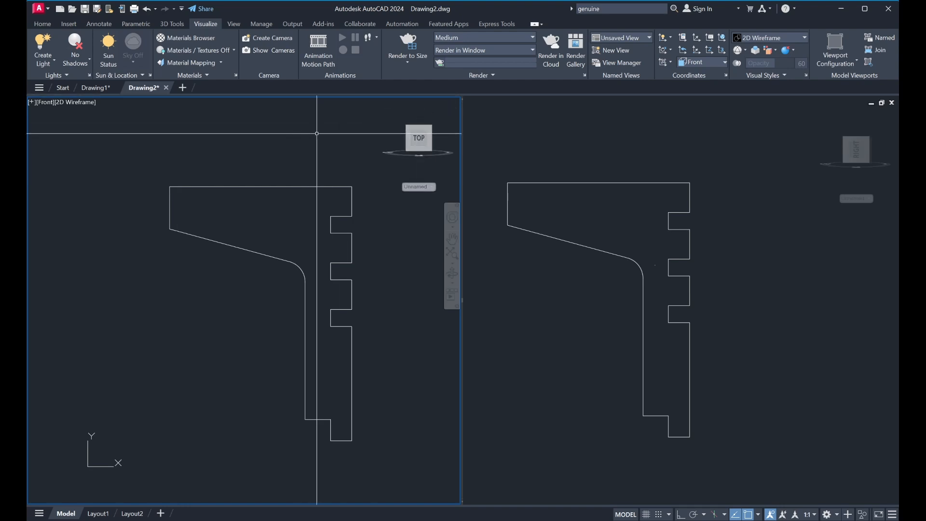
# Step: Set the first viewport's coordinate system to Left and its view to SW Isometric
pyautogui.click(666, 136)
pyautogui.click(337, 134)
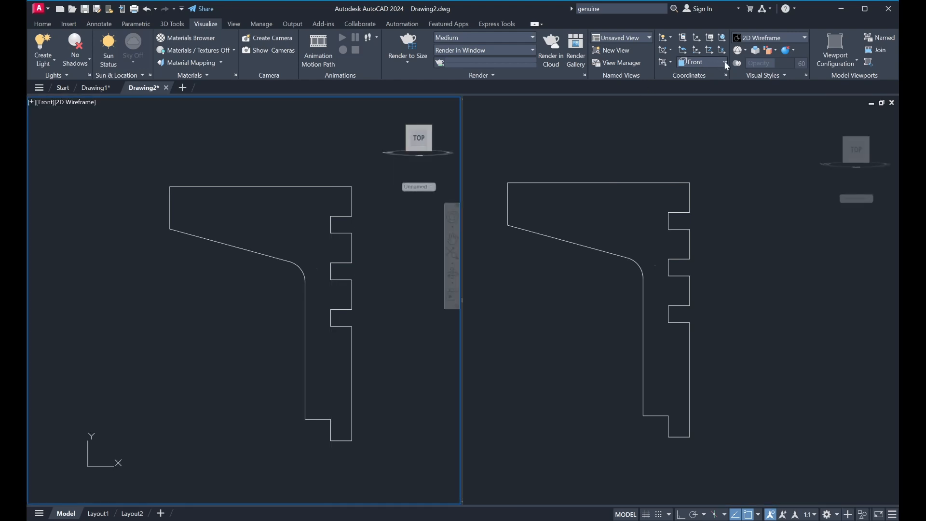
pyautogui.click(698, 110)
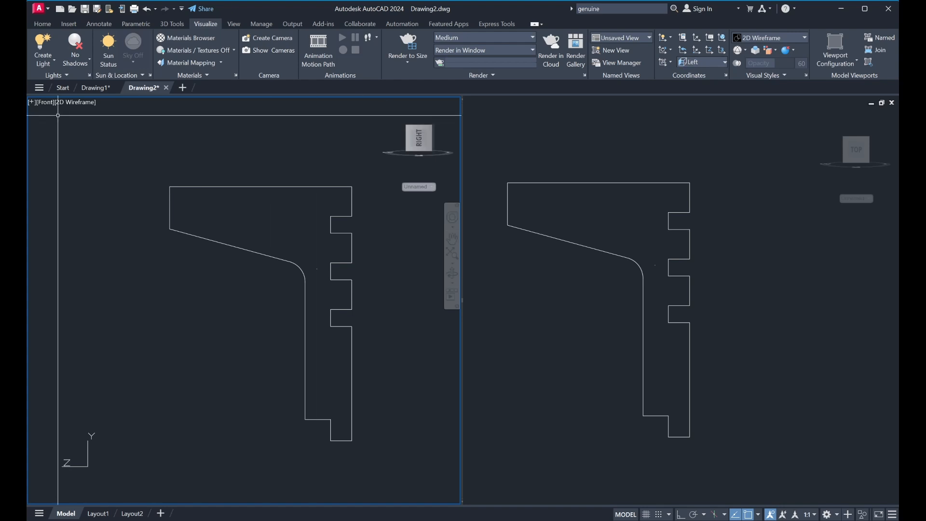
pyautogui.click(77, 200)
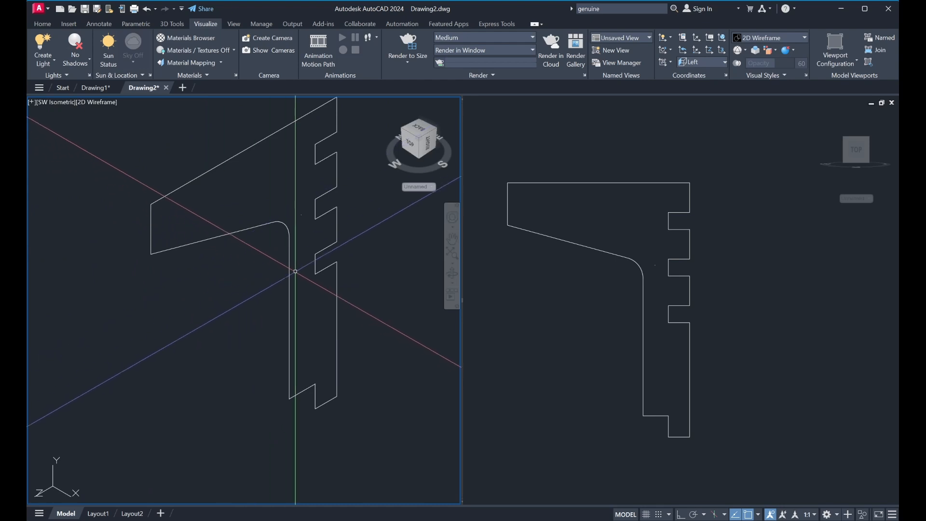
pyautogui.moveTo(299, 271); pyautogui.dragTo(294, 323, button='middle')
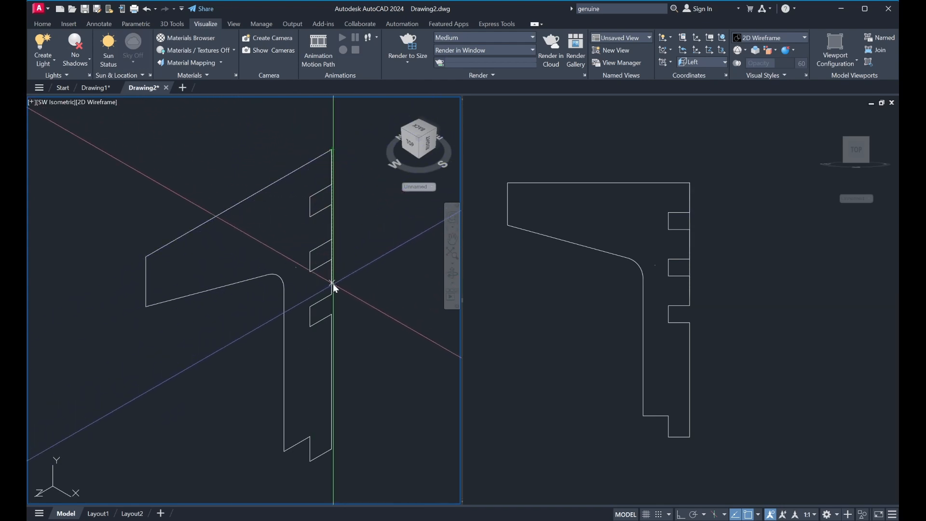
# Step: Finish a vertical line from the profile's top outer corner down across the groove openings, and draw a circle centred on its lower end
pyautogui.press('Return')
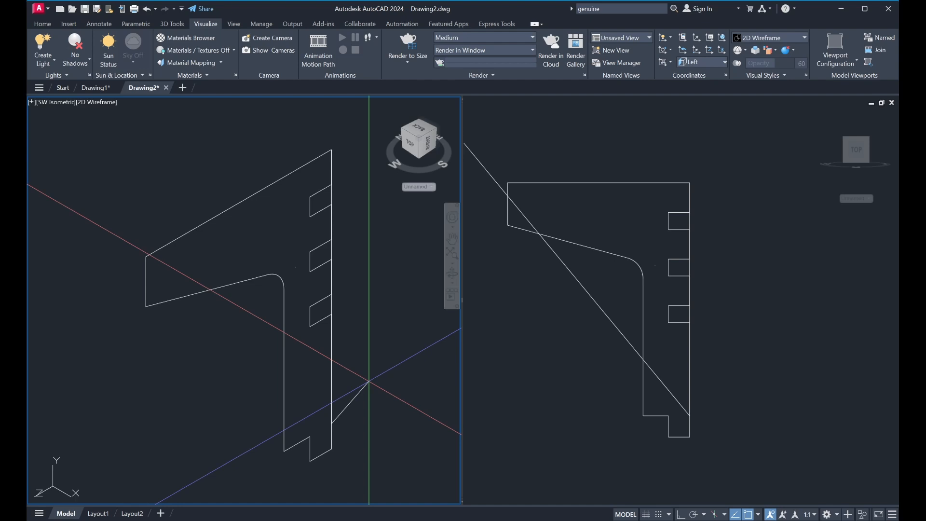
pyautogui.scroll(-4, 349, 404)
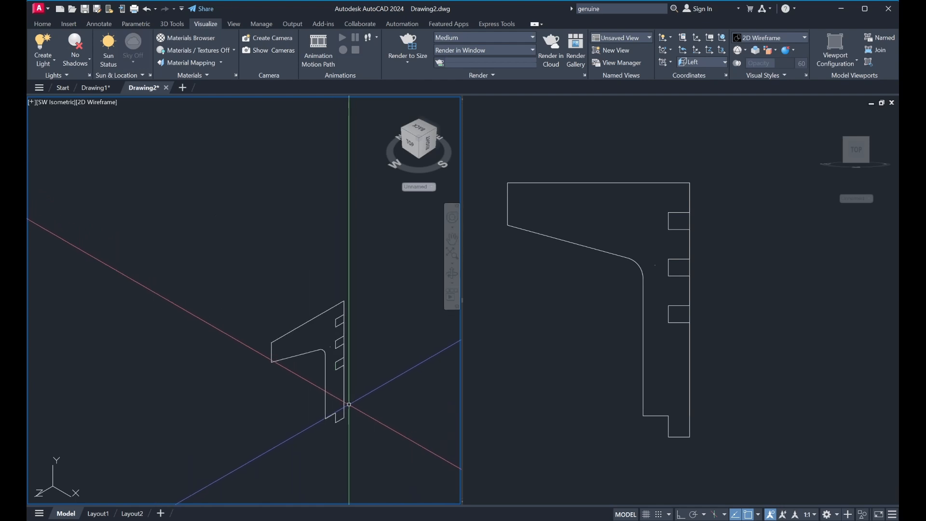
pyautogui.scroll(5, 349, 404)
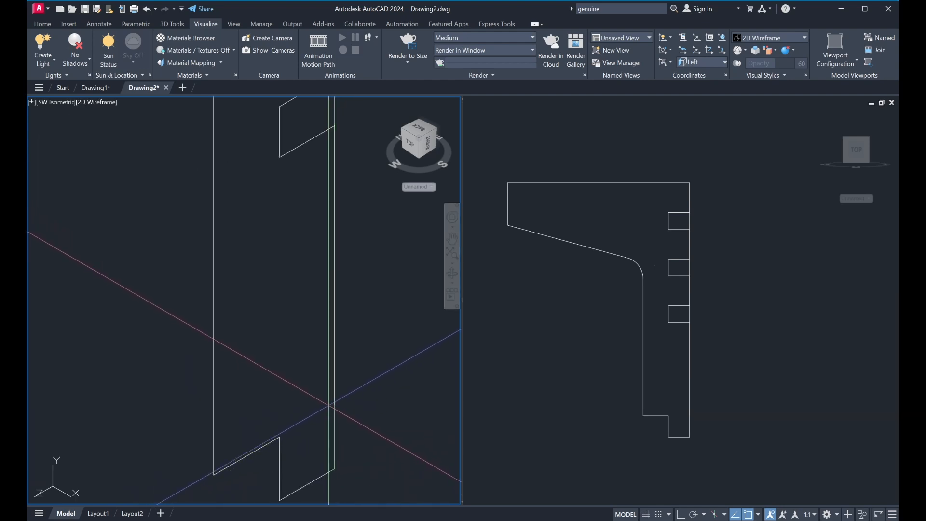
pyautogui.click(334, 404)
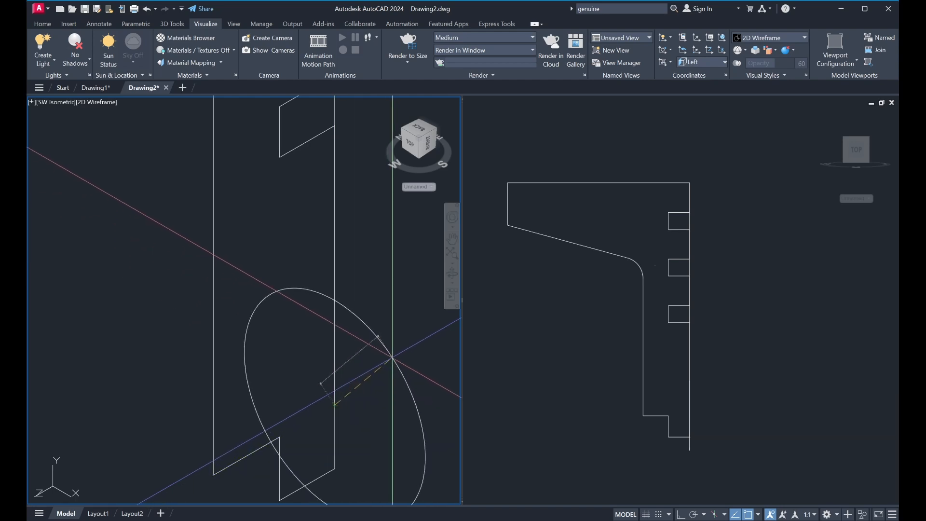
pyautogui.scroll(-4, 391, 358)
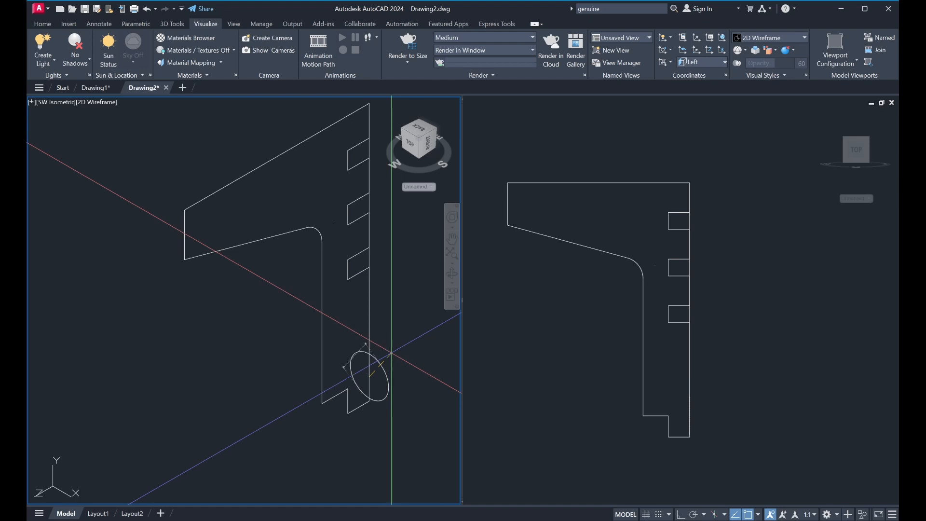
pyautogui.press('Return')
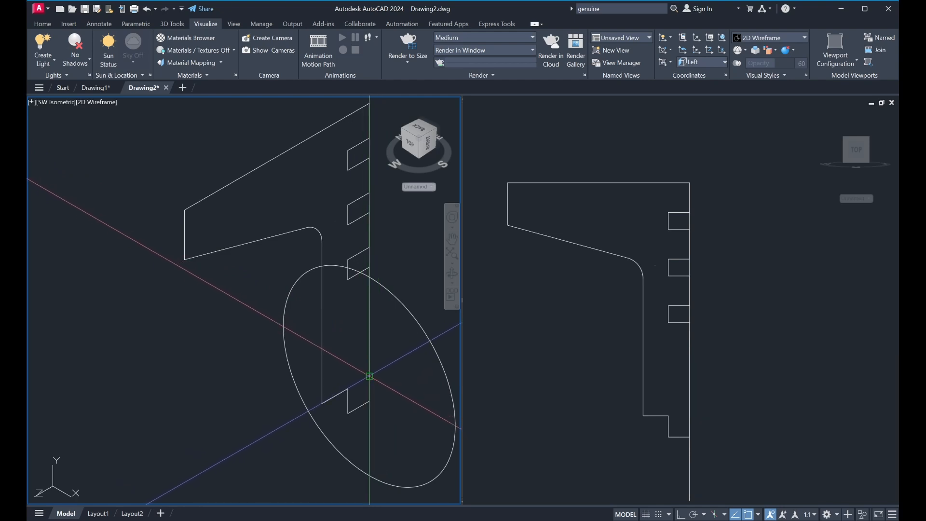
# Step: Draw a smaller concentric circle by diameter at the same centre, and select the larger circle
pyautogui.press('Return')
pyautogui.click(370, 376)
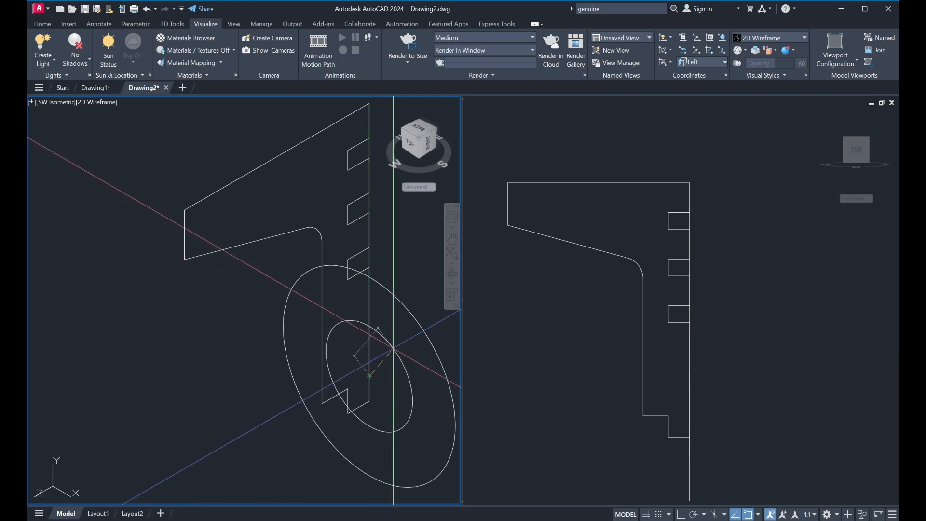
pyautogui.write('d')
pyautogui.press('Return')
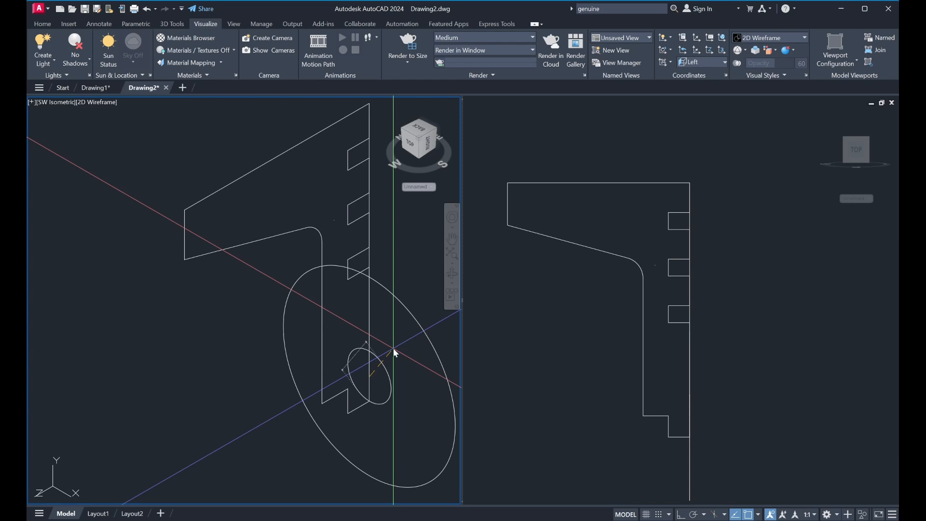
pyautogui.press('Return')
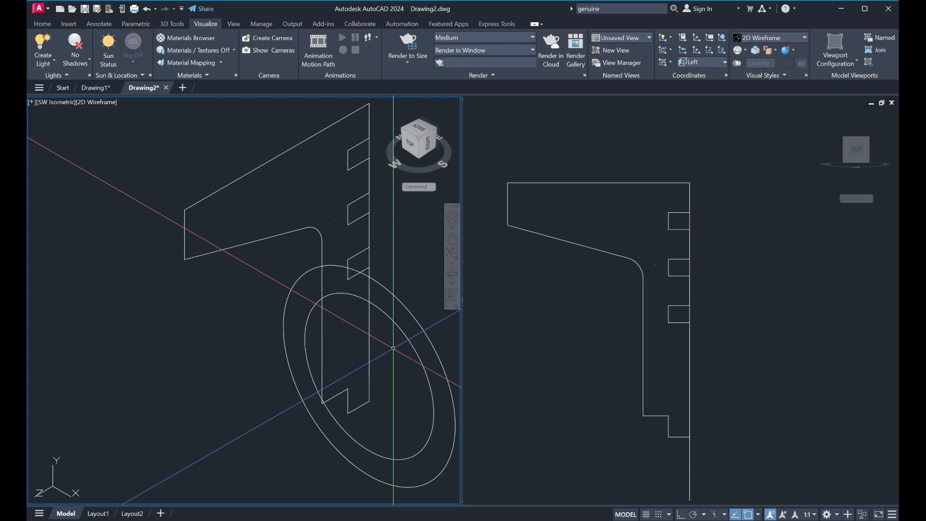
pyautogui.scroll(-2, 399, 307)
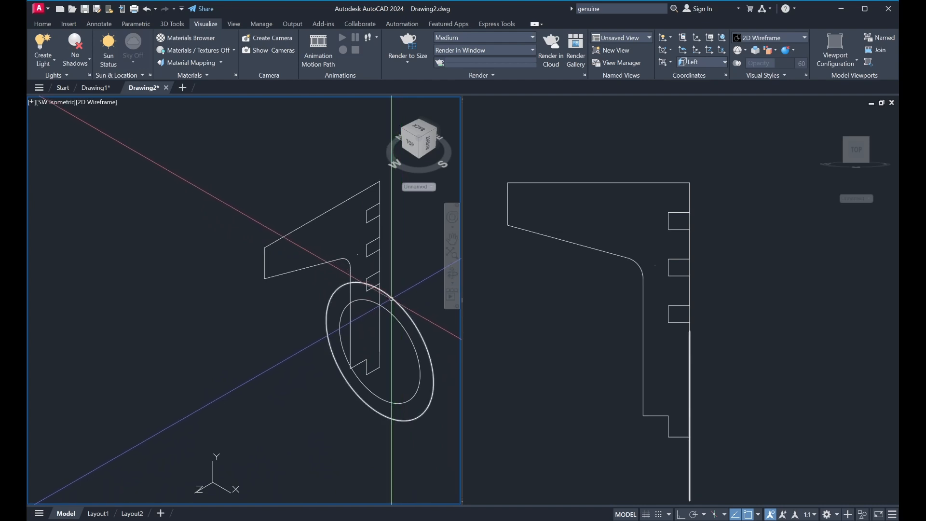
pyautogui.click(393, 299)
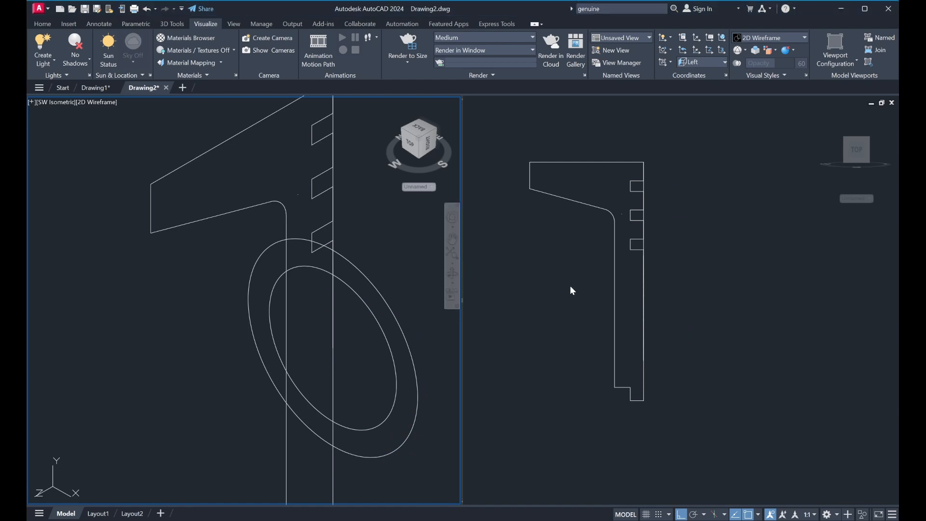
pyautogui.click(539, 291)
pyautogui.scroll(-4, 553, 290)
pyautogui.scroll(4, 553, 291)
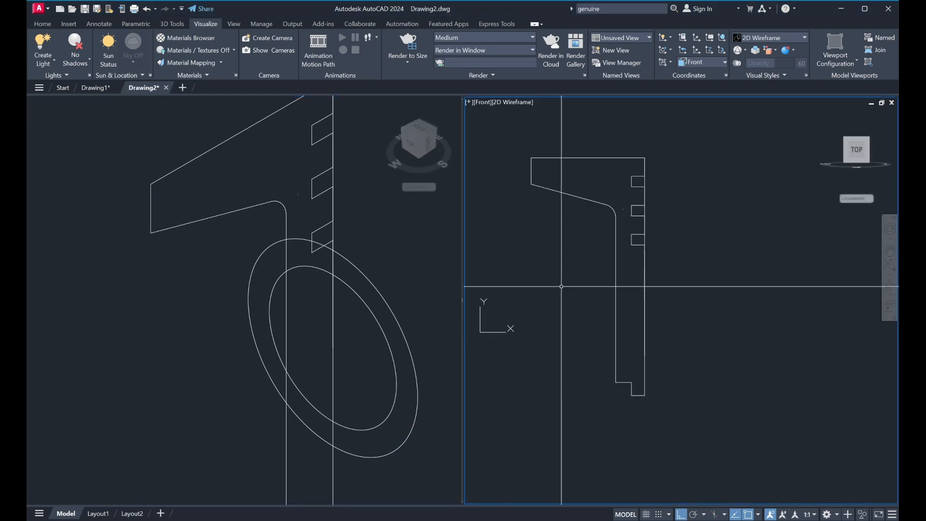
pyautogui.scroll(2, 562, 287)
pyautogui.scroll(-4, 566, 288)
pyautogui.scroll(1, 579, 298)
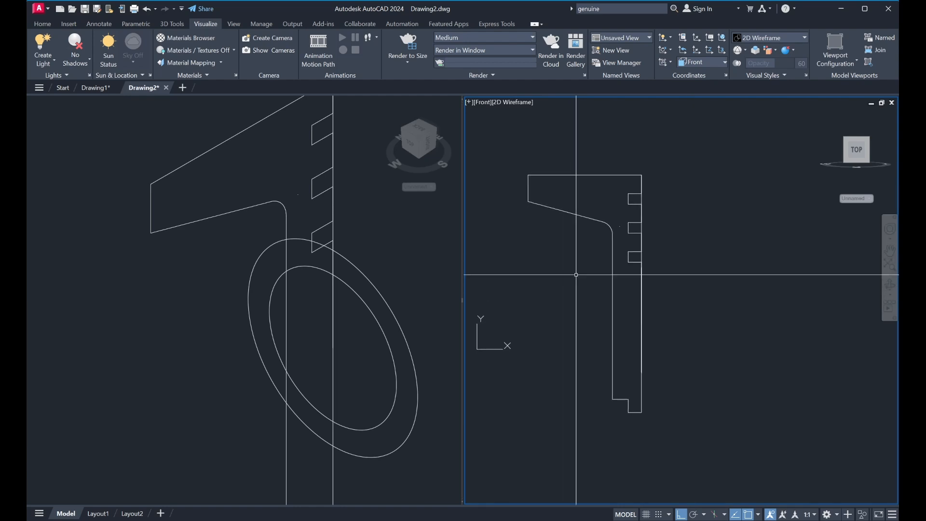
# Step: Move the larger circle perpendicular to its plane, past the inner wall into the piston cavity
pyautogui.click(218, 271)
pyautogui.scroll(-3, 219, 272)
pyautogui.moveTo(218, 271); pyautogui.dragTo(240, 279, button='middle')
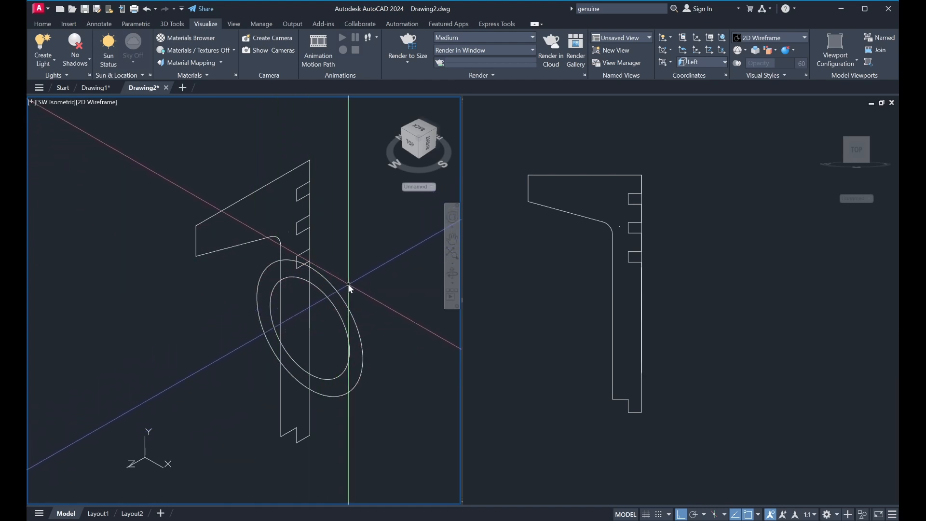
pyautogui.press('Return')
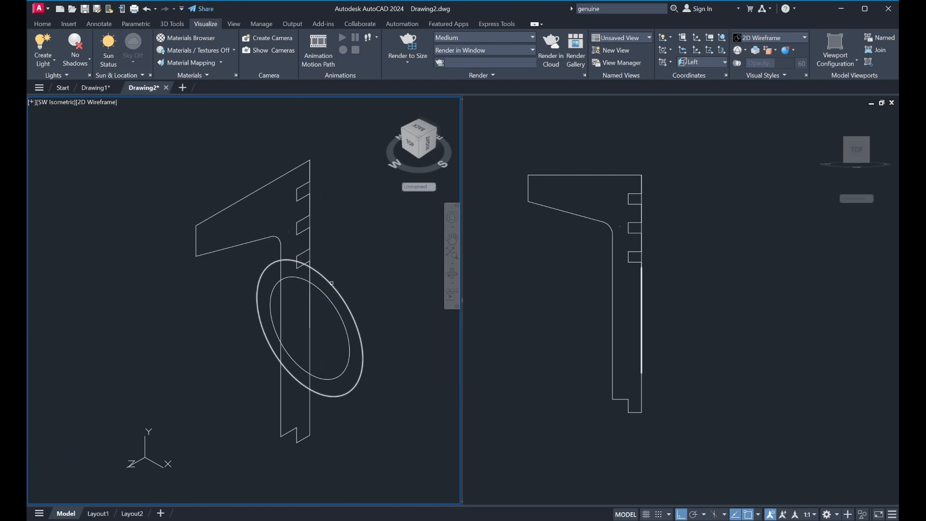
pyautogui.click(331, 283)
pyautogui.press('Return')
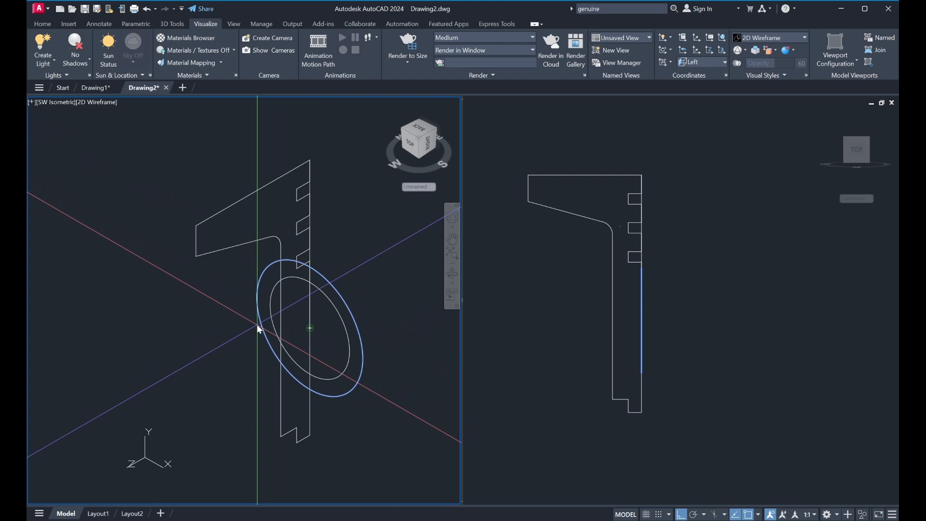
pyautogui.click(258, 325)
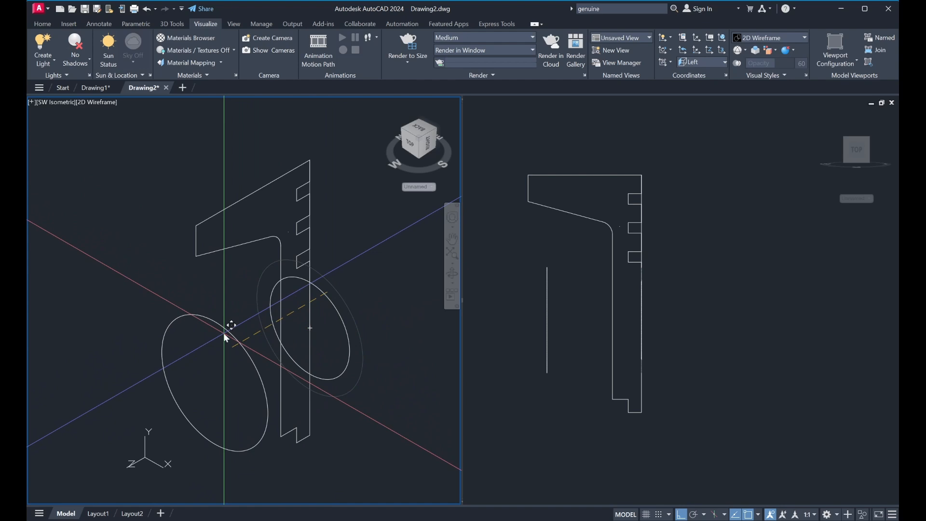
pyautogui.click(224, 333)
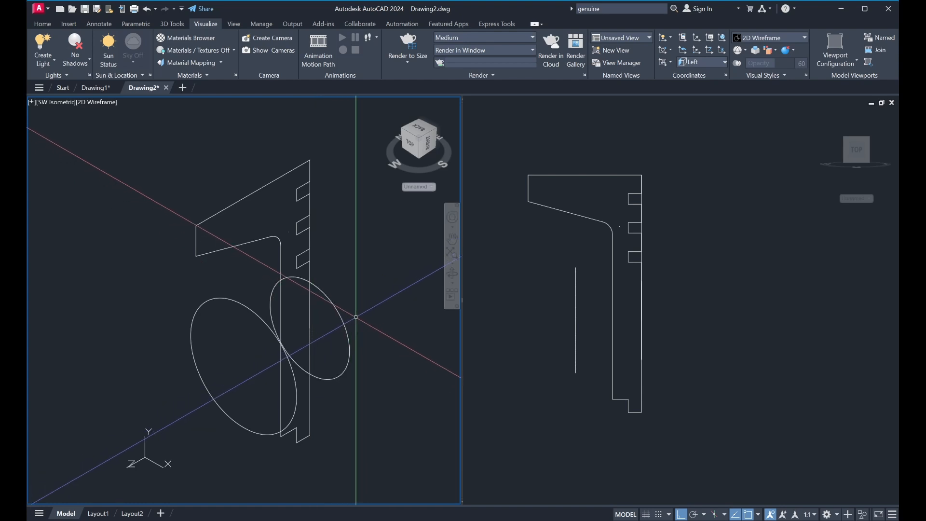
# Step: Move the smaller circle from its centre in the opposite direction, outside the grooved outer edge, and activate the front viewport
pyautogui.click(341, 317)
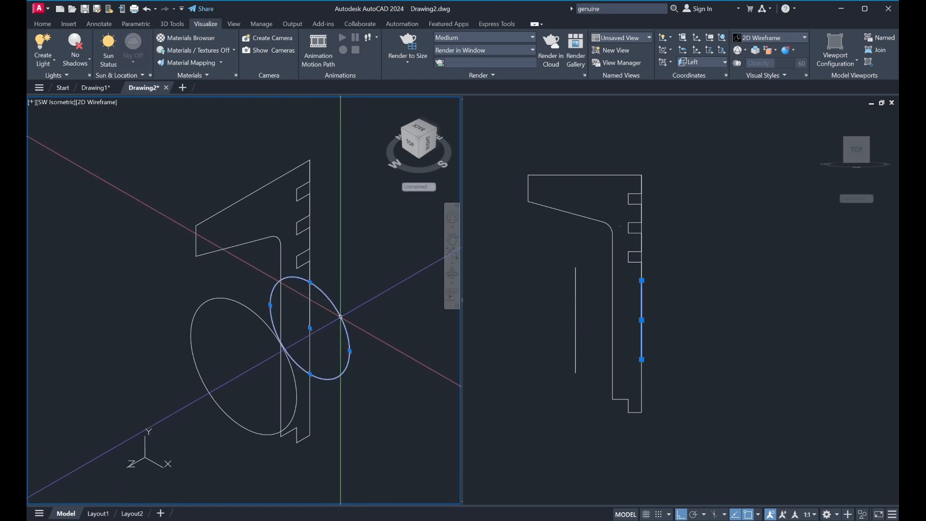
pyautogui.click(311, 328)
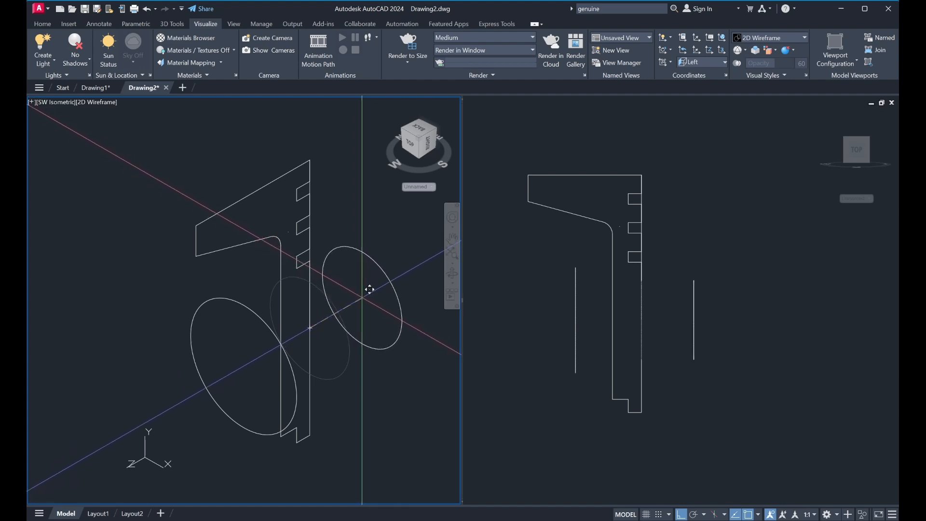
pyautogui.click(363, 296)
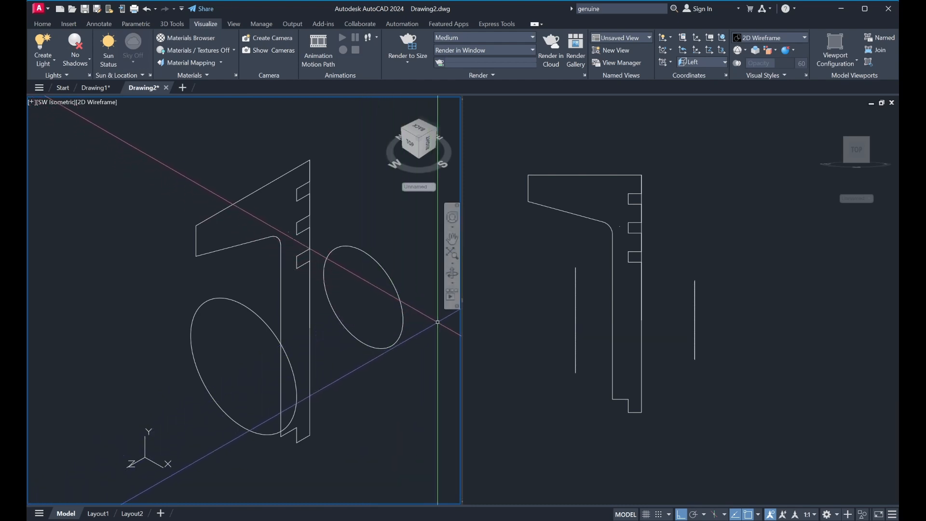
pyautogui.click(538, 297)
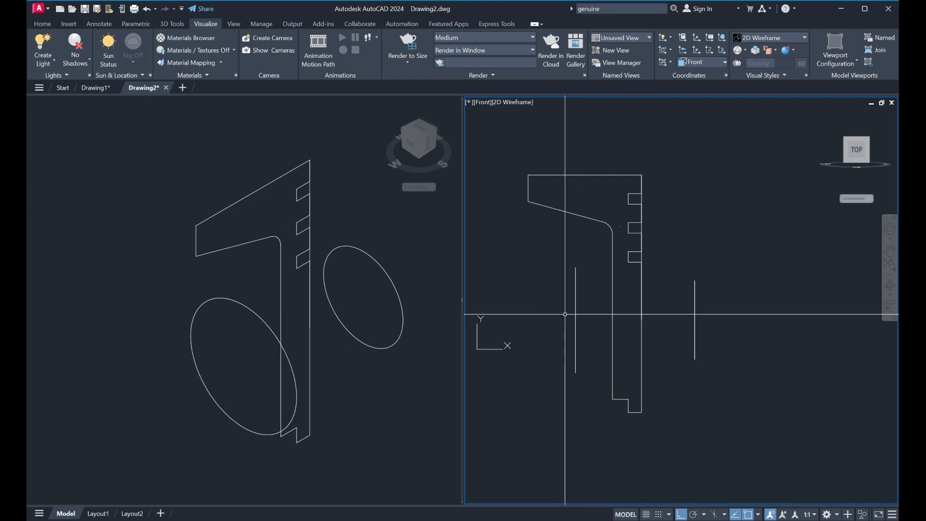
# Step: Extrude the larger circle from the piston cavity outwards until it ends just inside the wall thickness
pyautogui.moveTo(553, 322); pyautogui.dragTo(548, 325, button='middle')
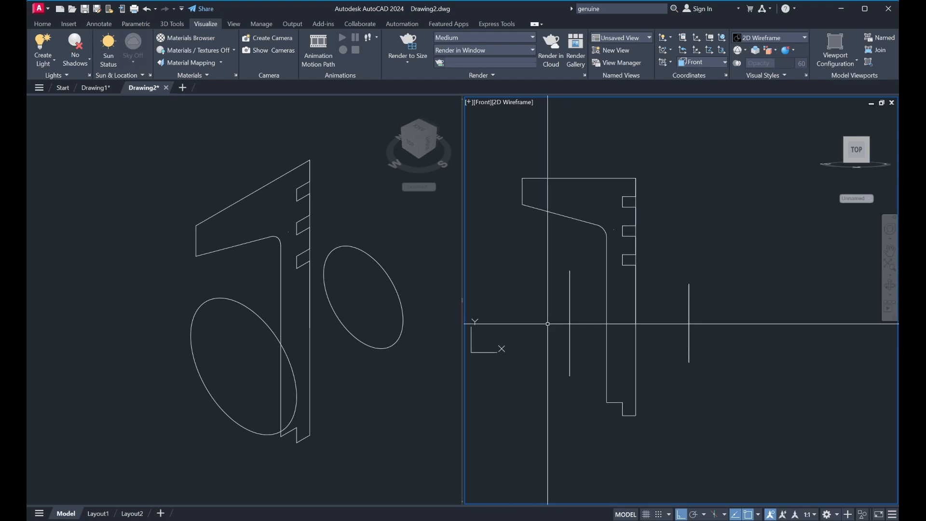
pyautogui.click(576, 387)
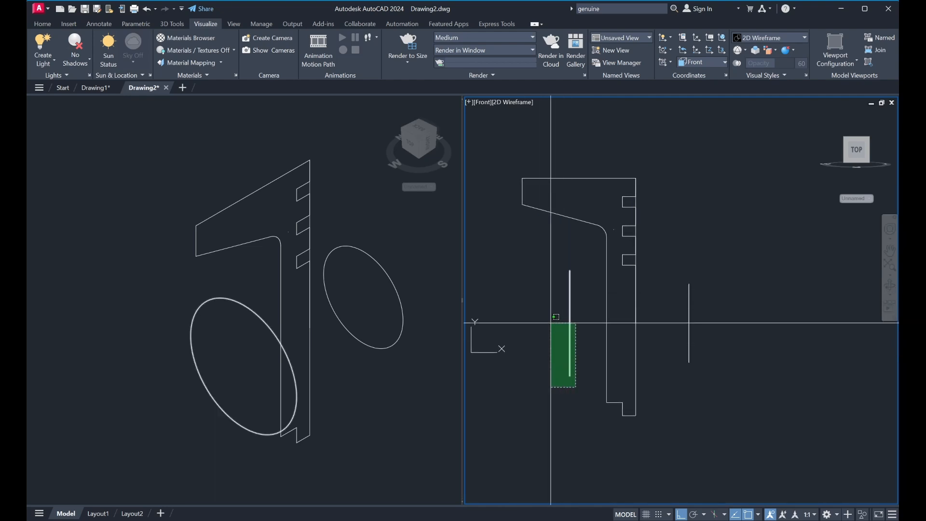
pyautogui.click(544, 261)
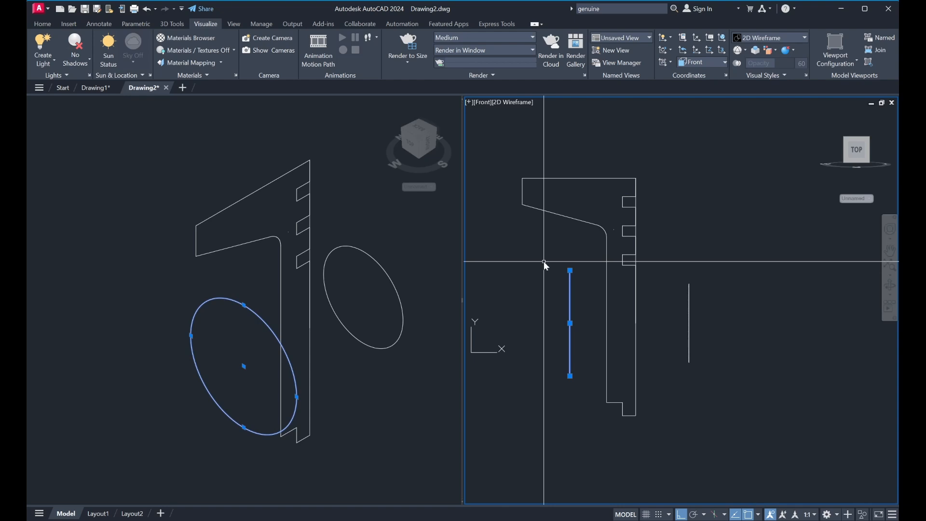
pyautogui.write('ext')
pyautogui.press('Return')
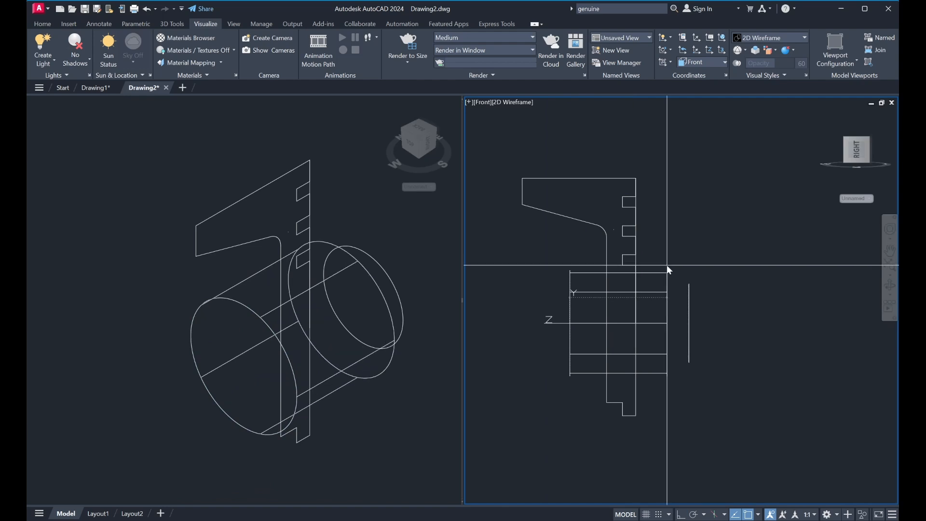
pyautogui.click(667, 264)
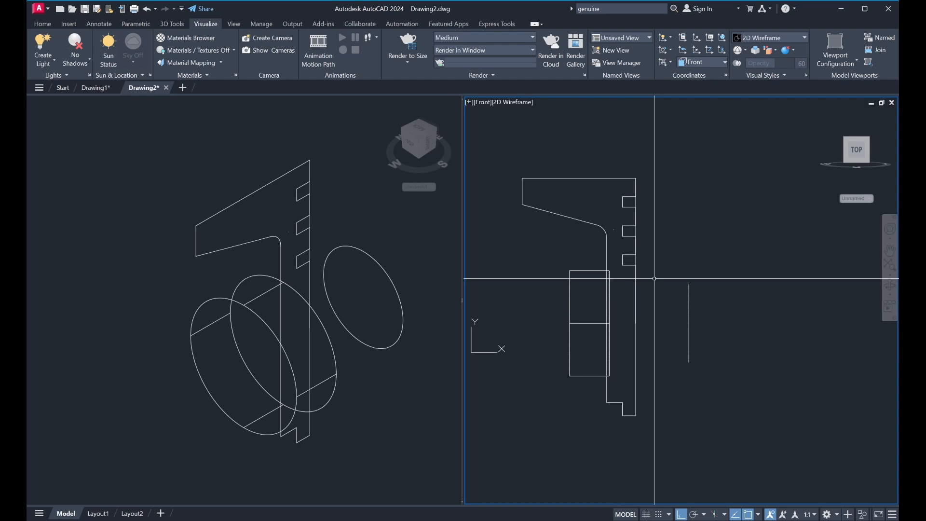
# Step: Delete the vertical construction line running across the groove openings, keeping the profile's outer edge segments
pyautogui.click(638, 206)
pyautogui.press('Delete')
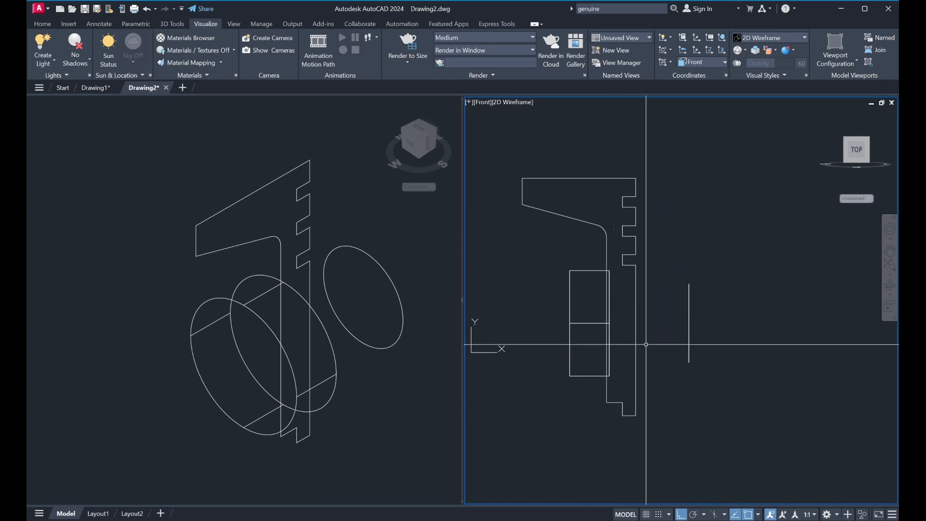
pyautogui.click(637, 218)
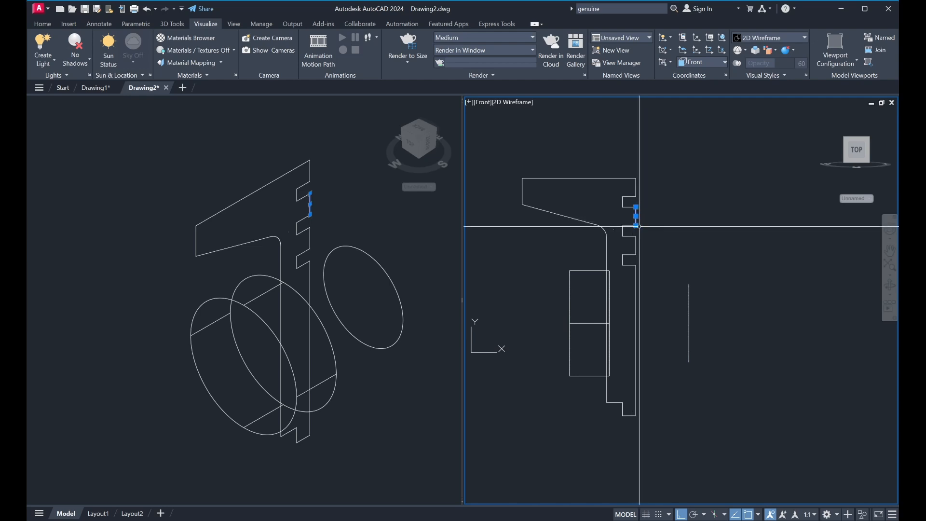
pyautogui.press('Escape')
# Step: Select every segment of the grooved half profile, including all three grooves and the bottom step, and join them into one closed outline
pyautogui.click(646, 252)
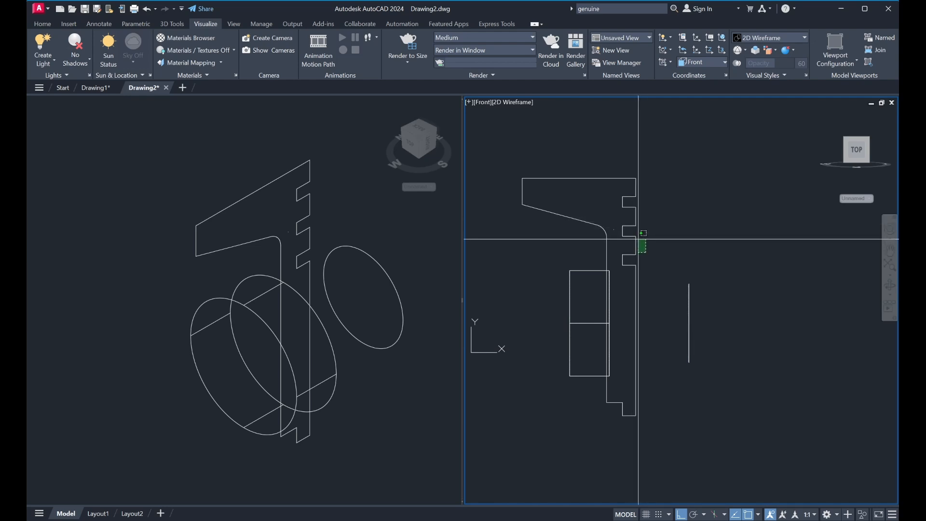
pyautogui.click(539, 163)
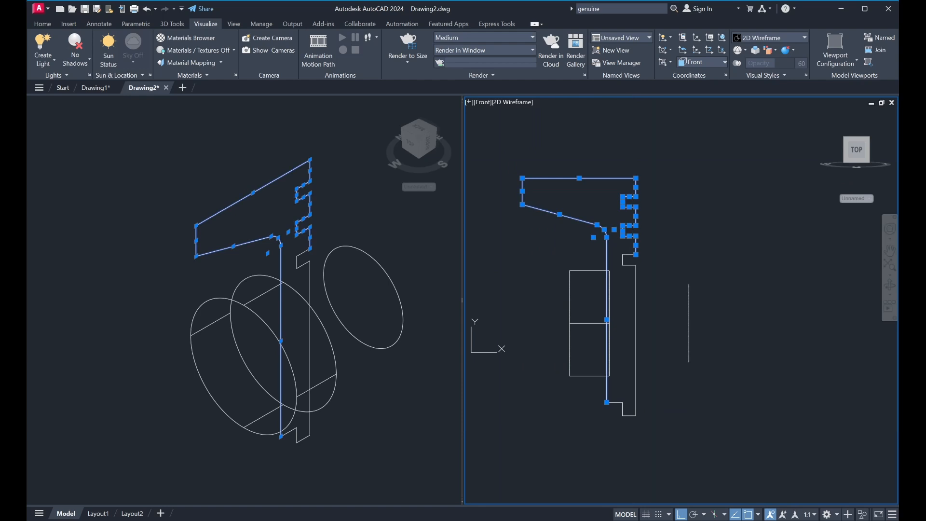
pyautogui.click(652, 434)
pyautogui.click(610, 394)
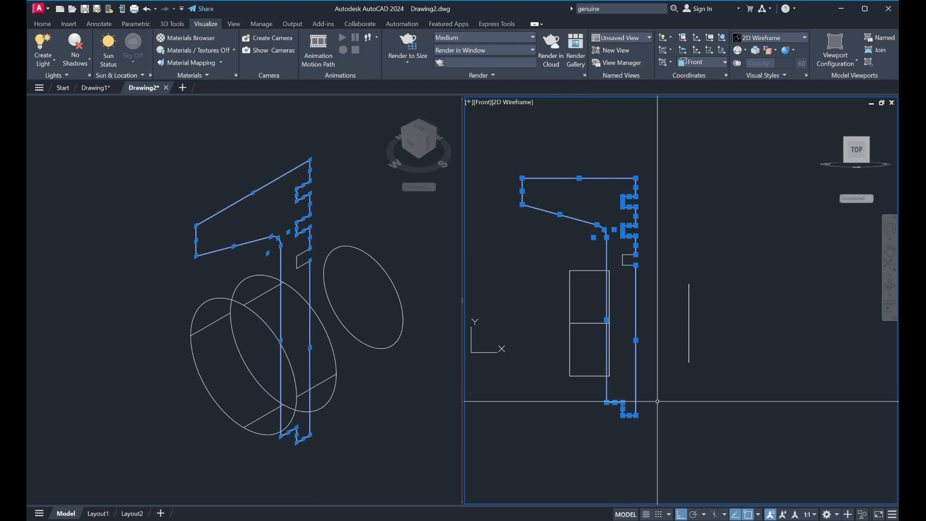
pyautogui.click(656, 269)
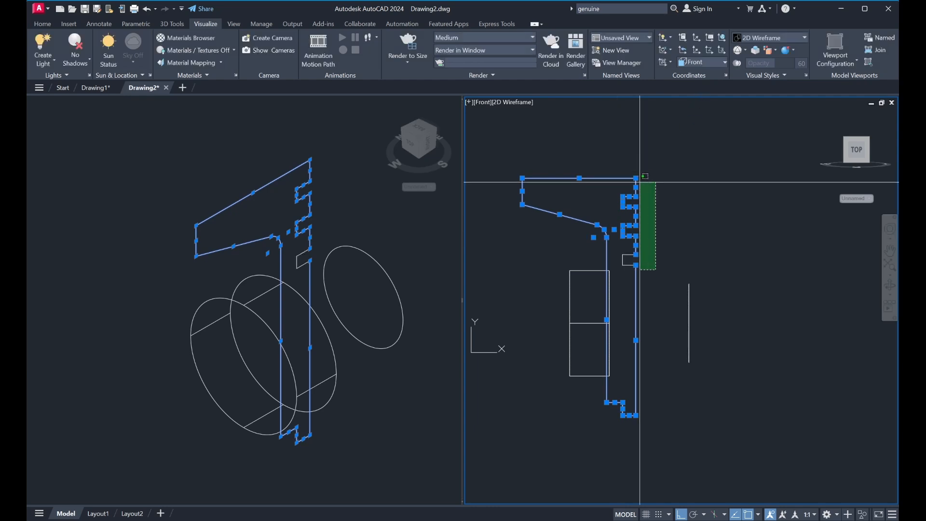
pyautogui.click(617, 209)
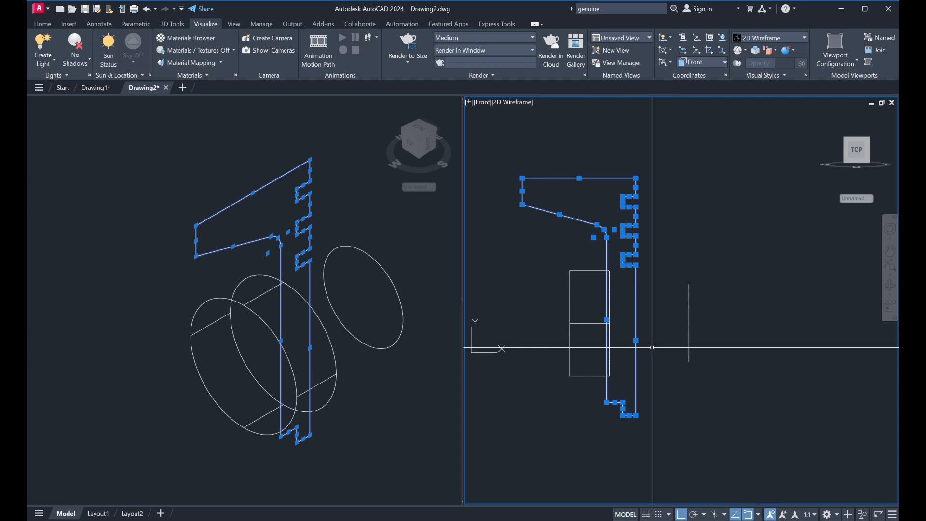
pyautogui.press('Escape')
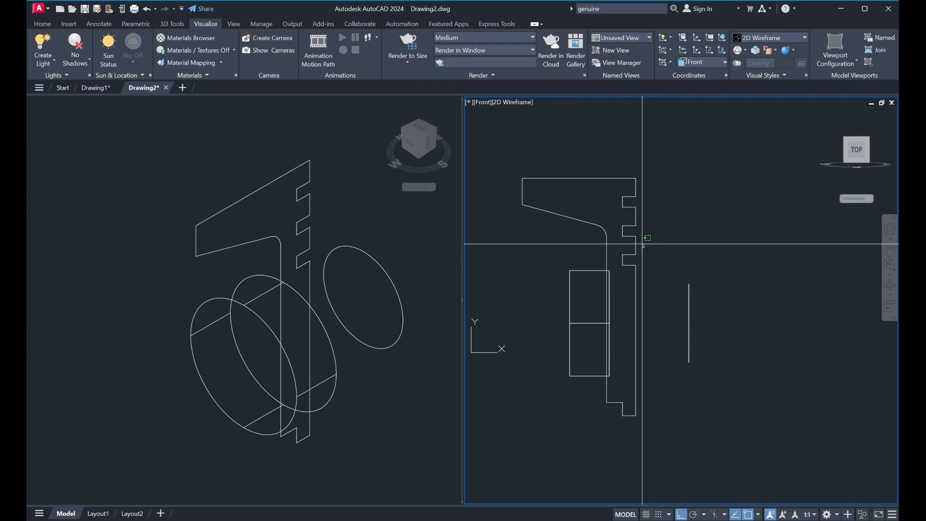
# Step: Revolve the closed half profile a full turn about the vertical axis through its top inner corner
pyautogui.click(646, 241)
pyautogui.click(517, 169)
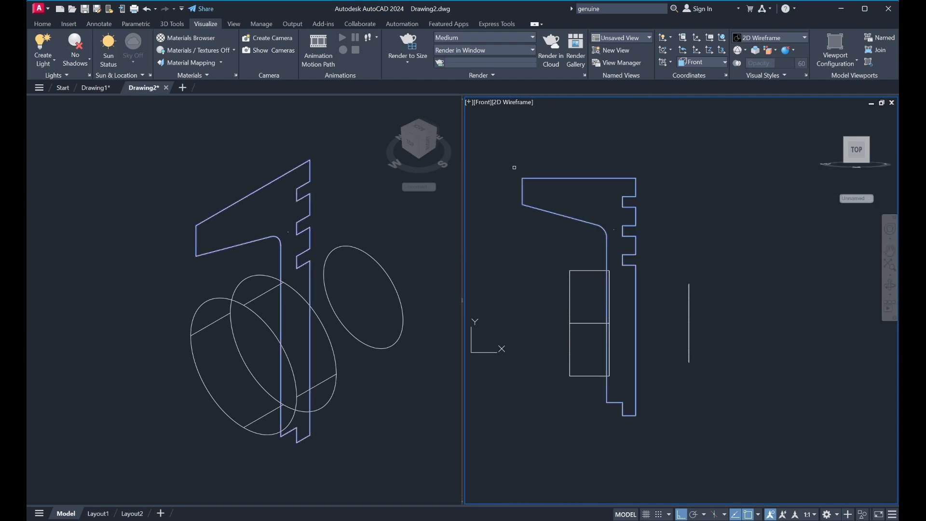
pyautogui.press('Return')
pyautogui.click(523, 178)
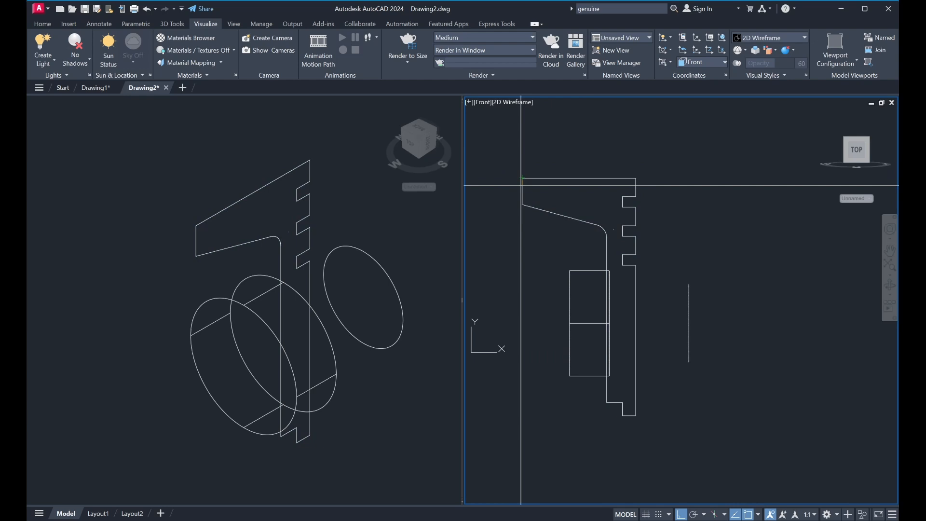
pyautogui.keyDown('shift'); pyautogui.click(523, 262); pyautogui.keyUp('shift')
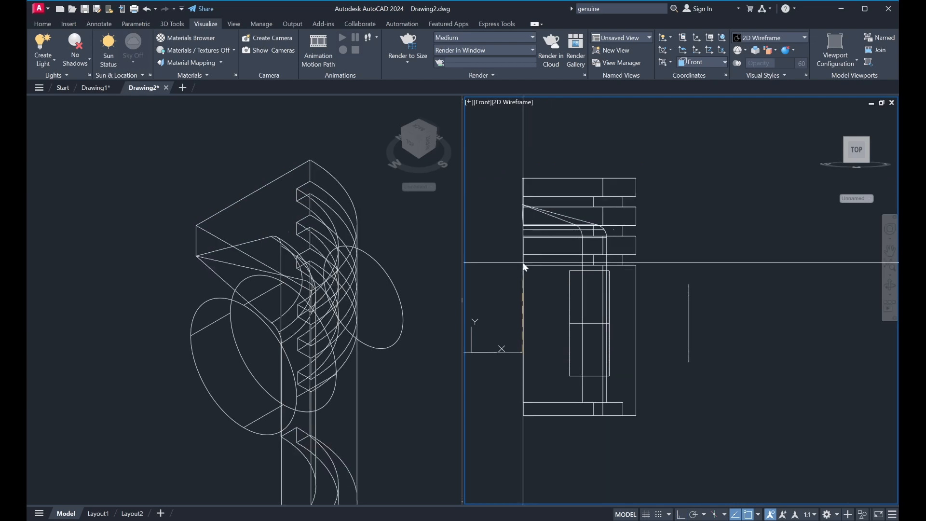
pyautogui.press('Return')
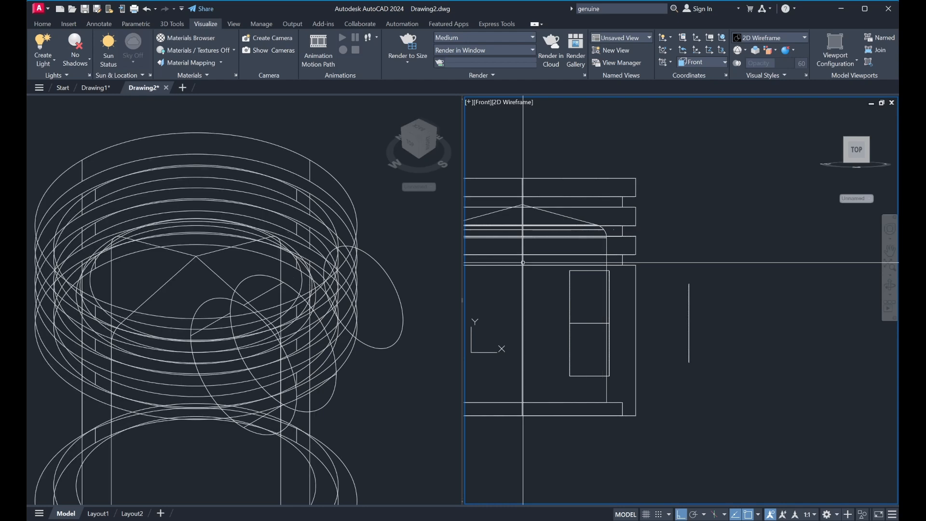
# Step: Set the SW Isometric viewport to the Shaded visual style, fit the piston in view, and reactivate the front viewport
pyautogui.moveTo(523, 262); pyautogui.dragTo(623, 263, button='middle')
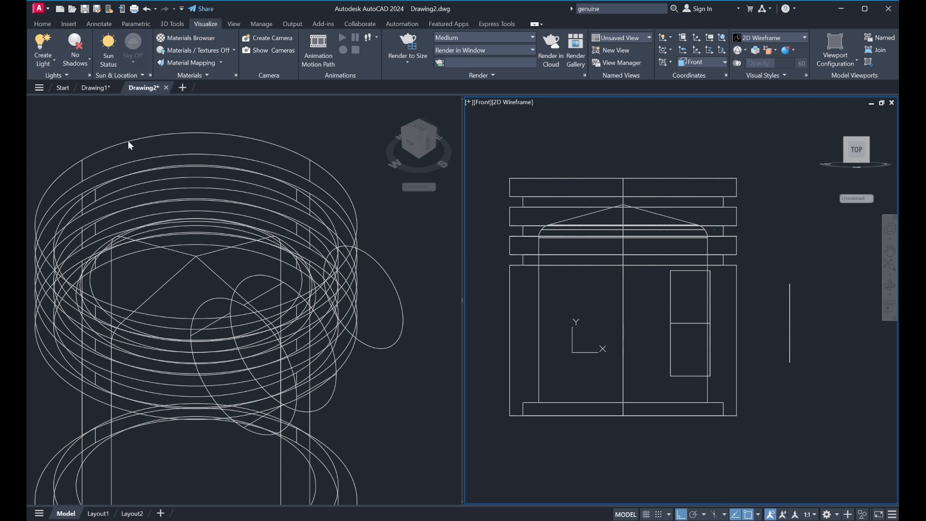
pyautogui.click(128, 143)
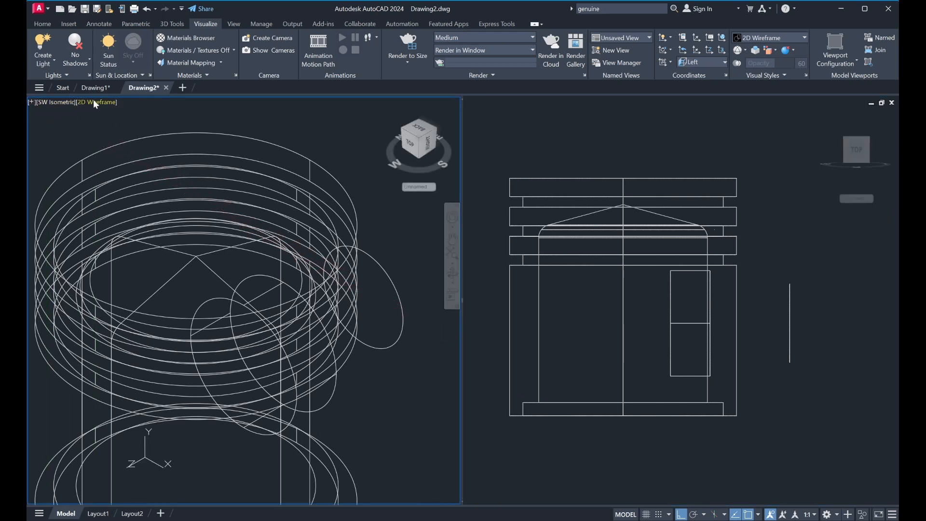
pyautogui.click(120, 173)
pyautogui.scroll(-3, 278, 306)
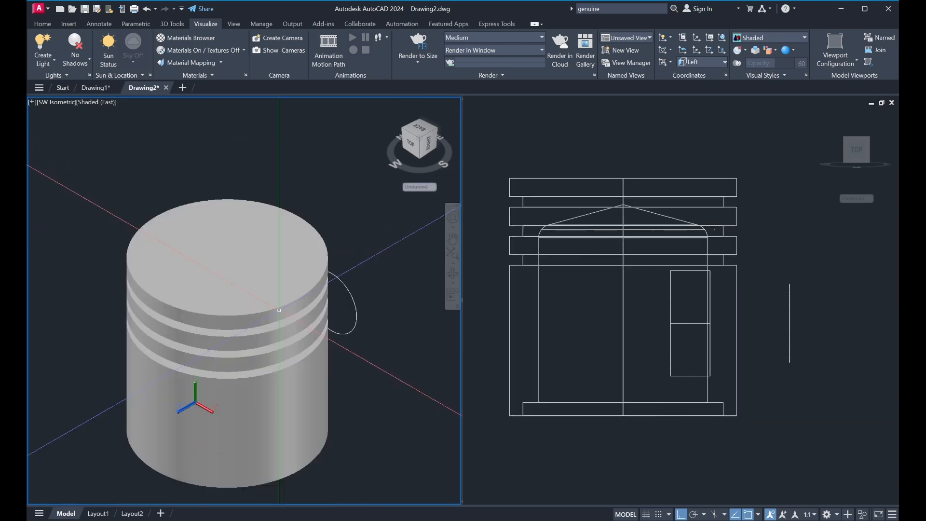
pyautogui.scroll(4, 280, 309)
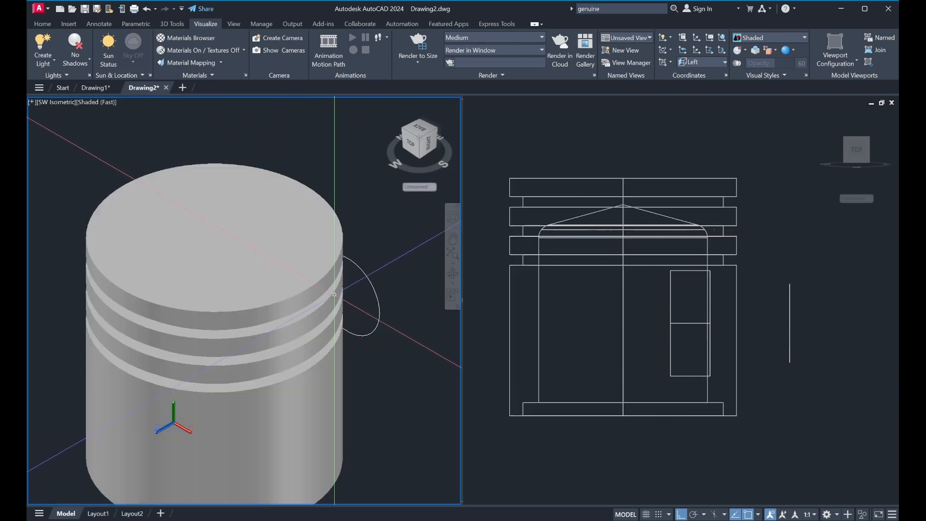
pyautogui.scroll(-2, 313, 337)
pyautogui.moveTo(310, 341); pyautogui.dragTo(308, 286, button='middle')
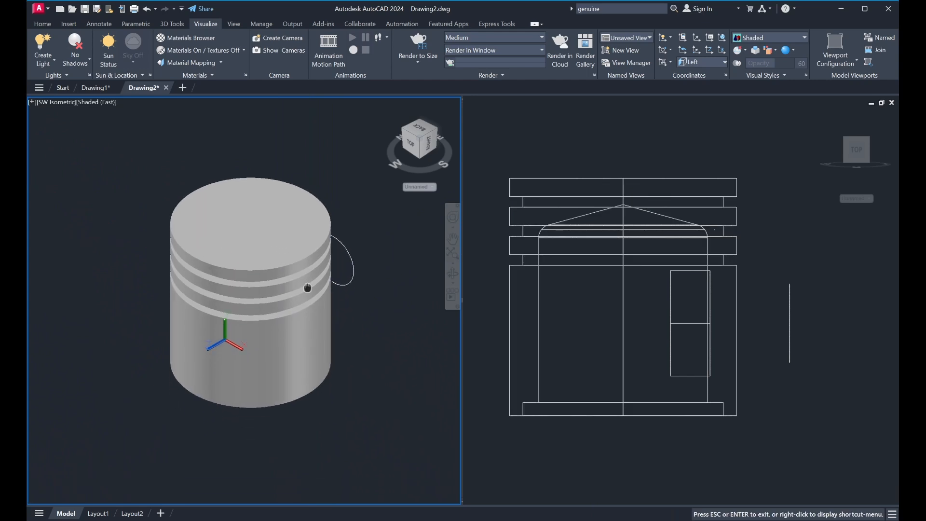
pyautogui.click(559, 167)
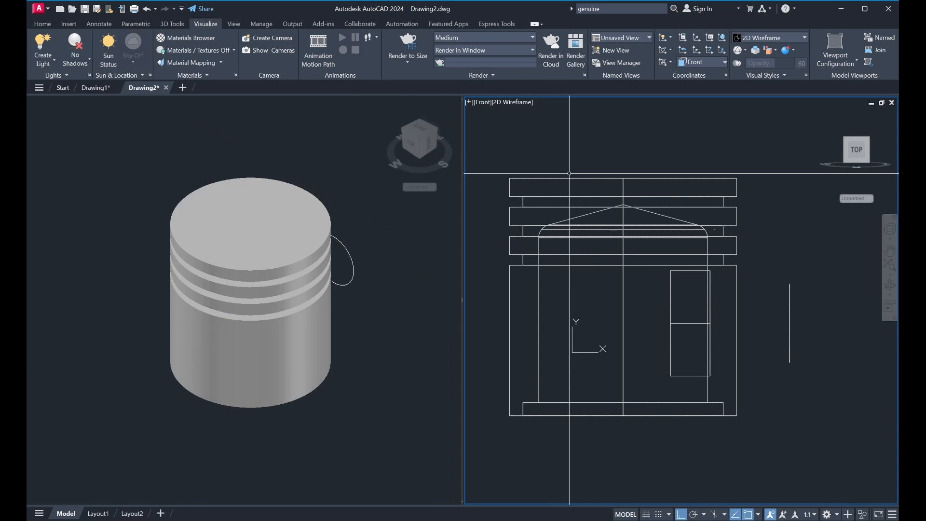
pyautogui.moveTo(587, 190); pyautogui.dragTo(617, 187, button='middle')
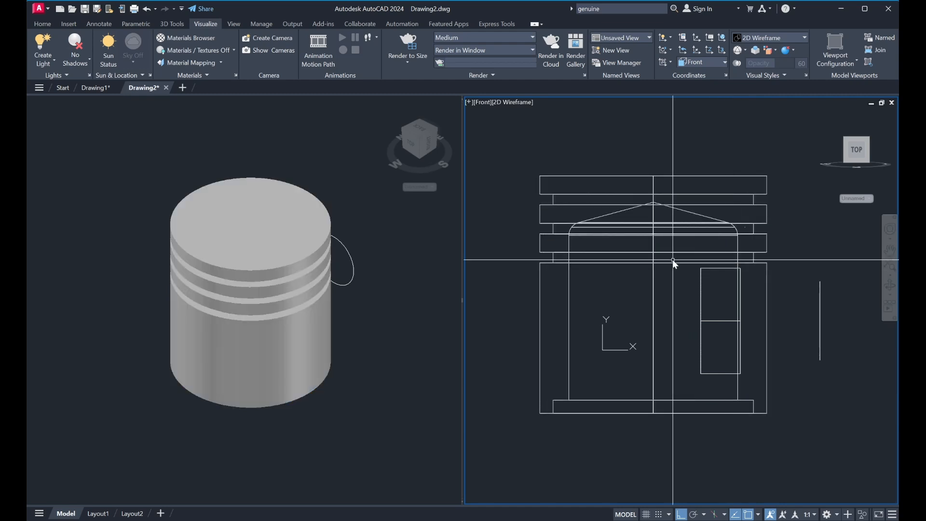
pyautogui.click(835, 374)
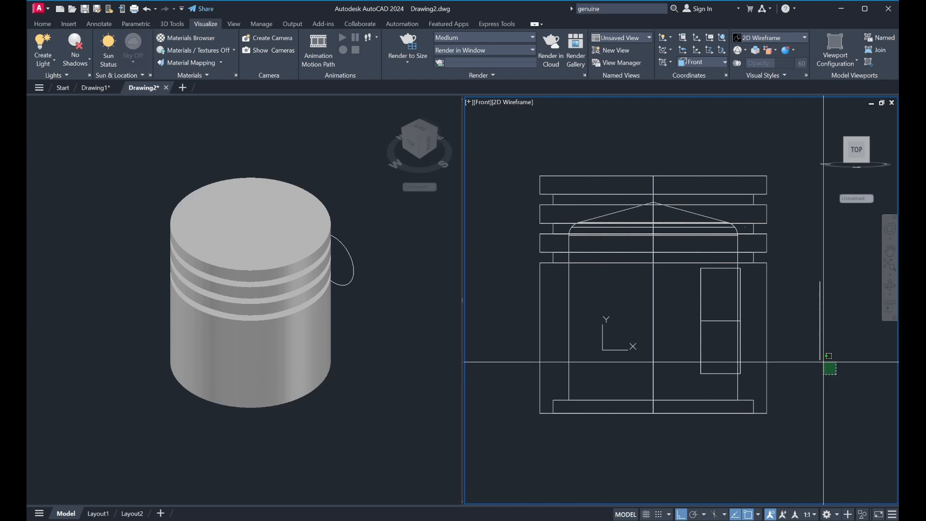
pyautogui.click(814, 269)
pyautogui.press('Return')
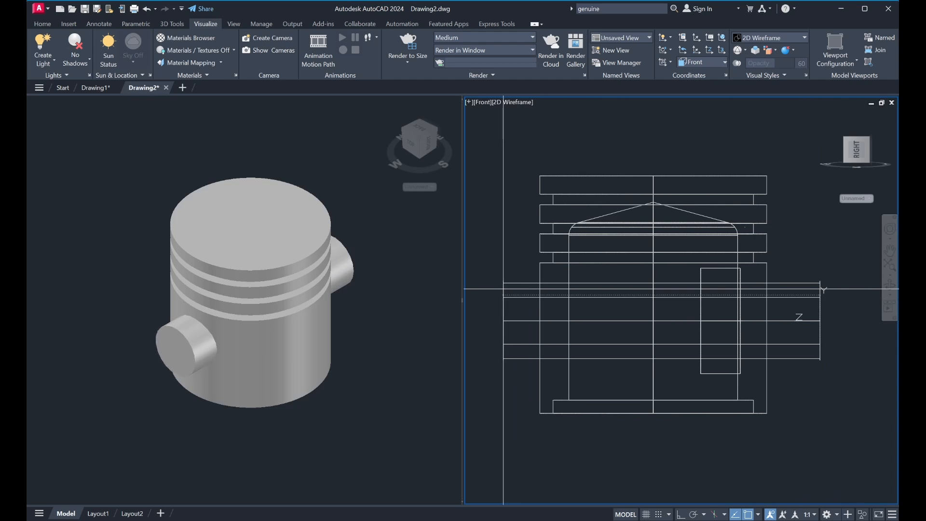
pyautogui.press('Escape')
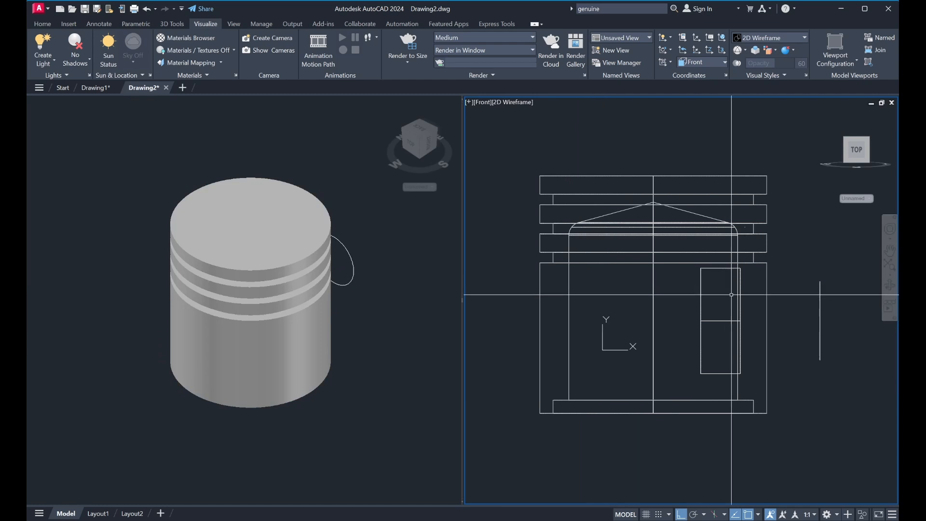
# Step: Mirror the extruded pin boss about the piston's vertical centre axis, keeping the original
pyautogui.click(702, 292)
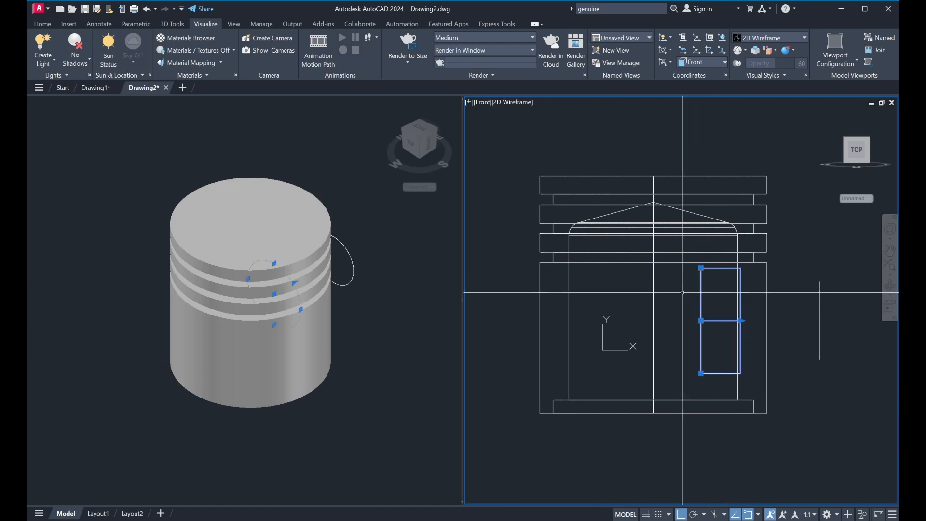
pyautogui.write('mi')
pyautogui.press('Return')
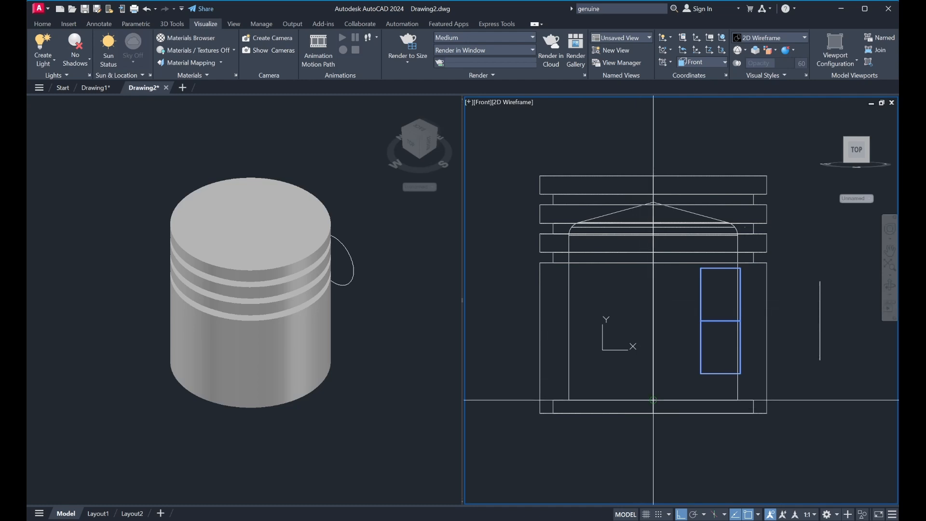
pyautogui.click(654, 399)
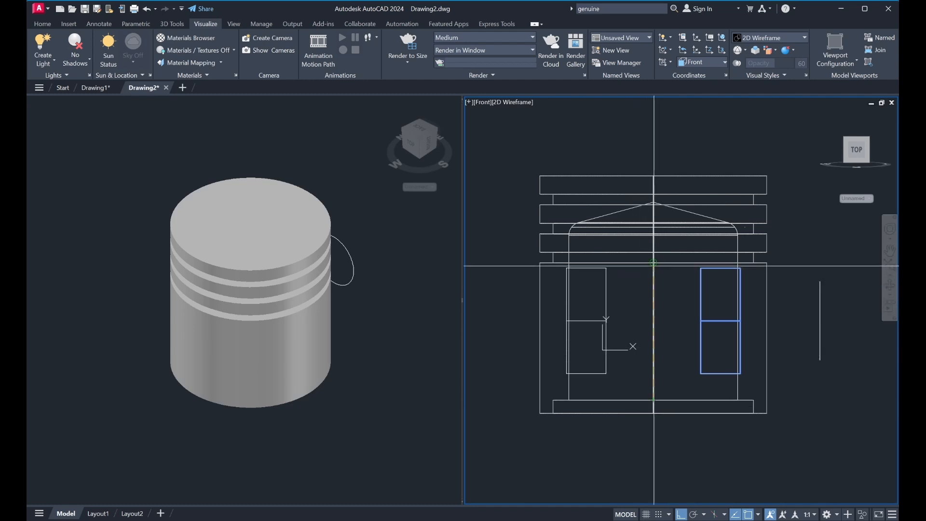
pyautogui.click(653, 263)
pyautogui.press('Return')
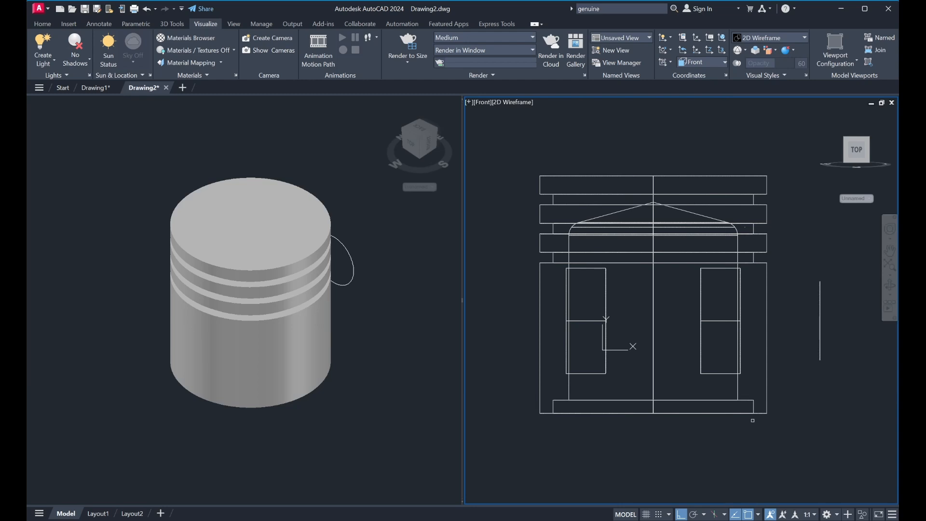
# Step: Union the revolved piston body with both pin bosses
pyautogui.click(769, 437)
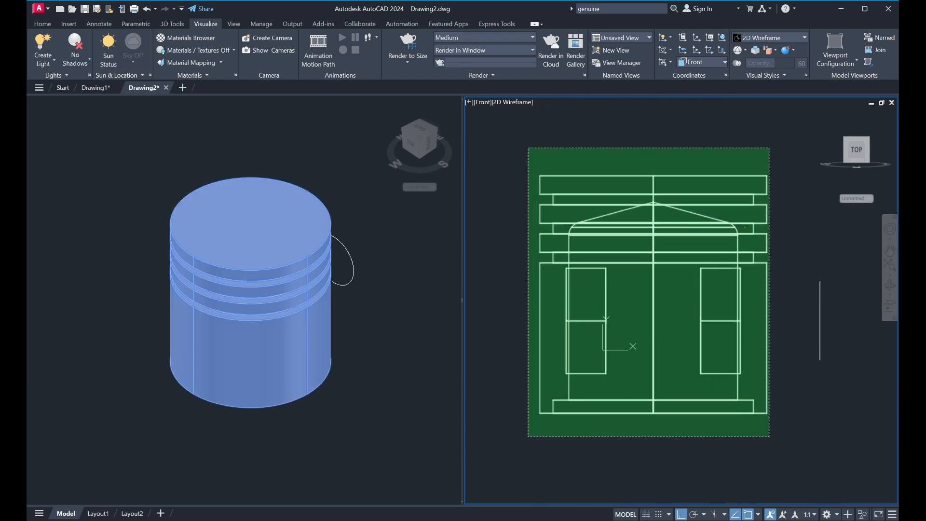
pyautogui.click(528, 147)
pyautogui.press('Return')
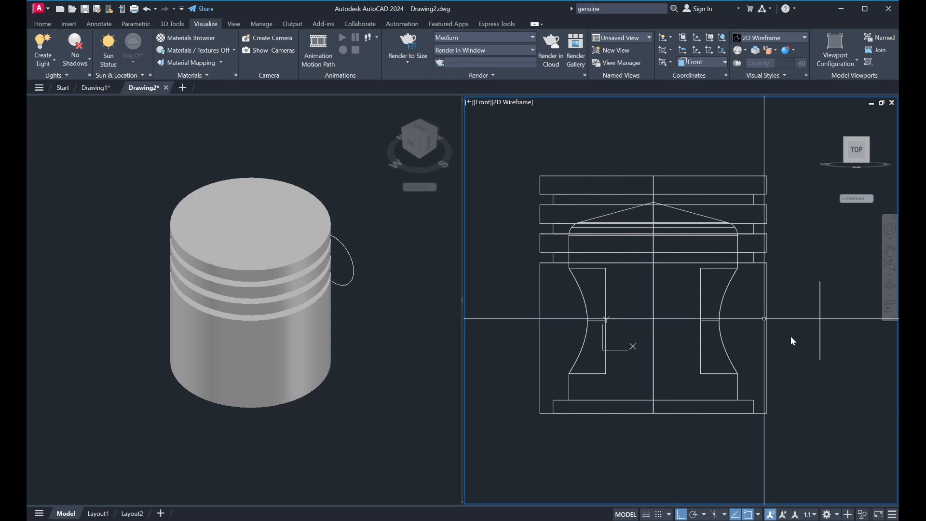
# Step: Extrude the circle beside the piston horizontally through both pin bosses and past the piston's far side
pyautogui.click(810, 273)
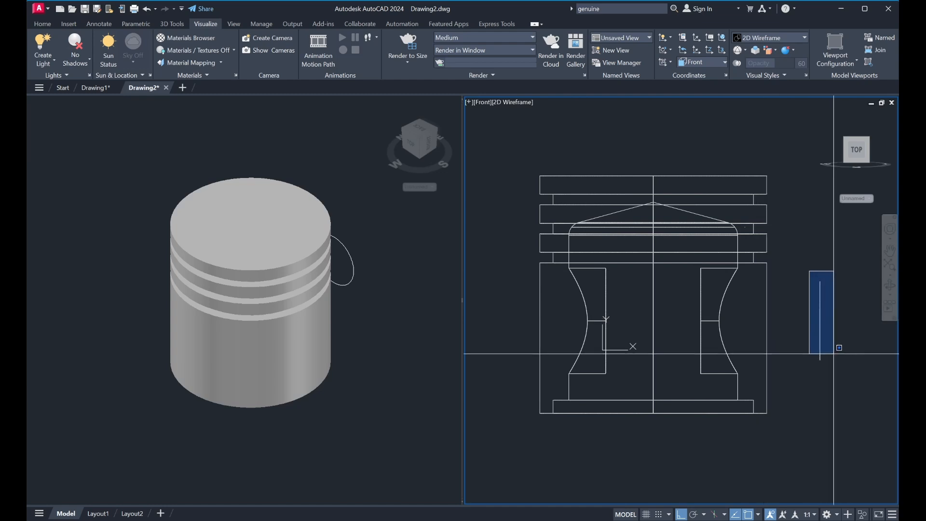
pyautogui.click(833, 381)
pyautogui.press('Return')
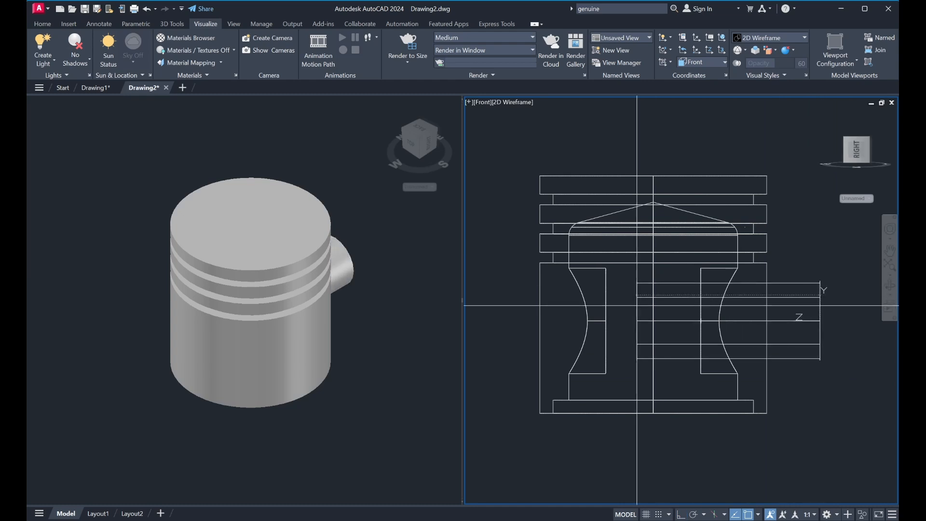
pyautogui.click(497, 300)
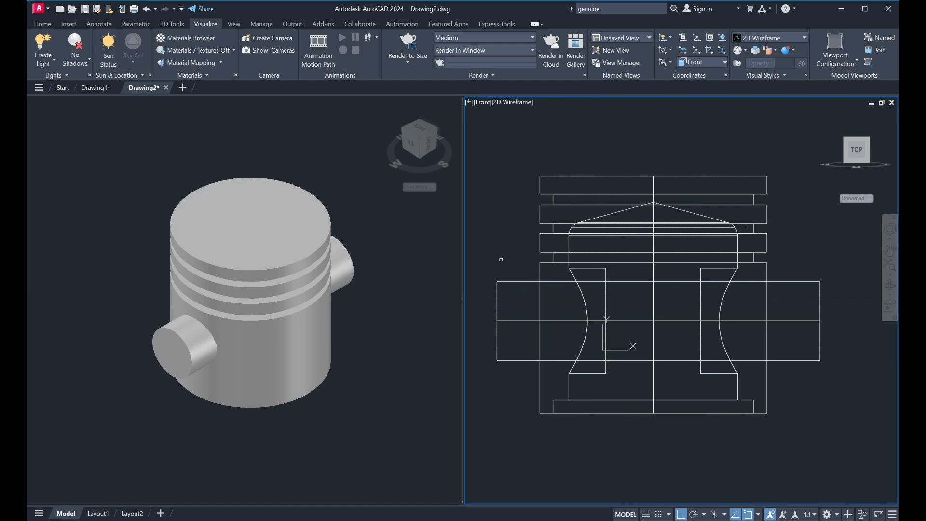
# Step: Subtract the extruded pin cylinder from the piston body to cut the pin hole through both bosses
pyautogui.click(539, 188)
pyautogui.press('Escape')
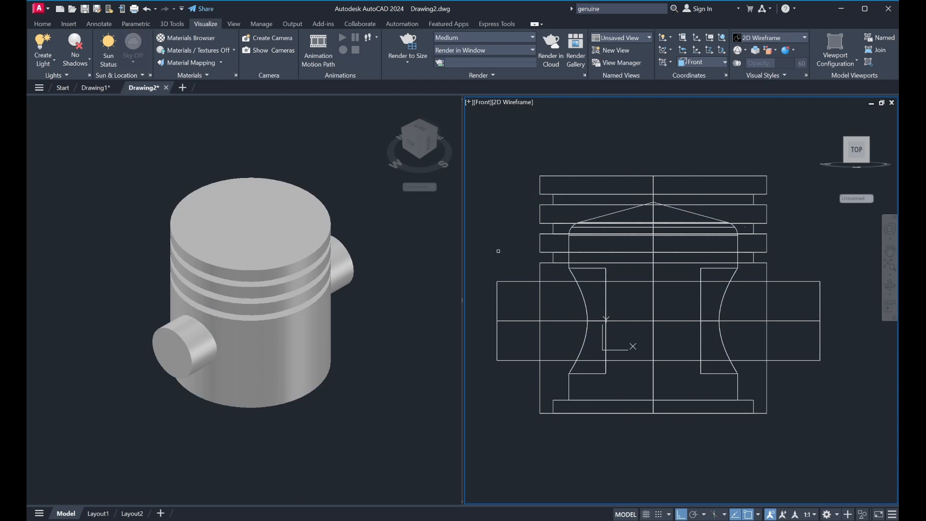
pyautogui.click(505, 281)
pyautogui.press('Delete')
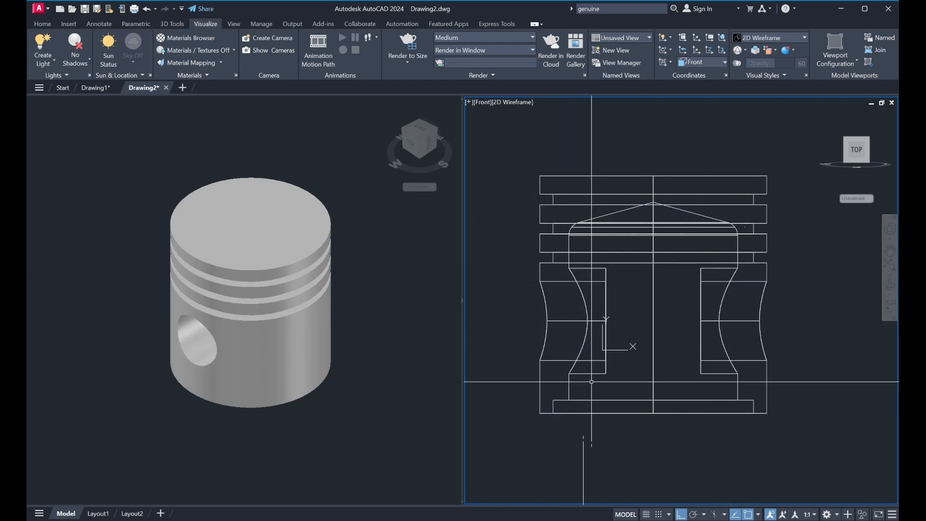
# Step: Orbit the shaded piston in the SW Isometric viewport to inspect its pin hole, and save the drawing
pyautogui.click(133, 312)
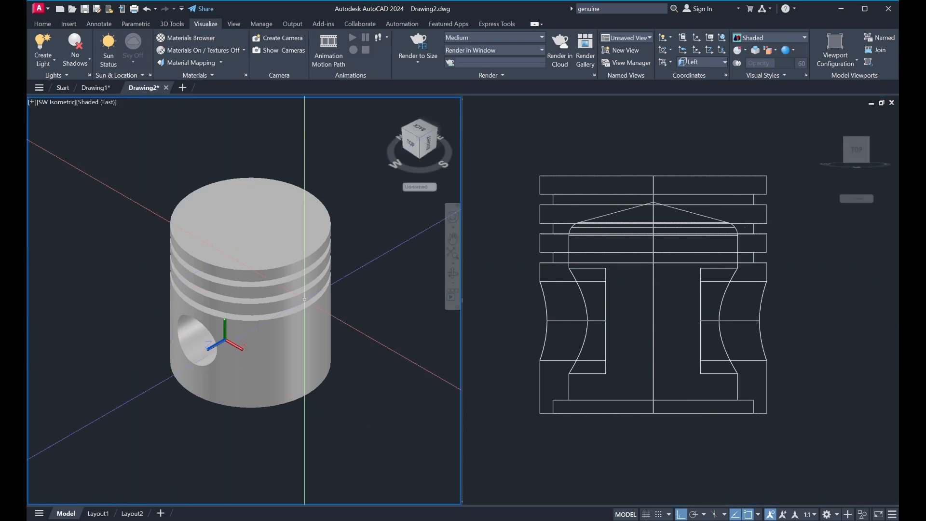
pyautogui.click(452, 273)
pyautogui.moveTo(304, 310); pyautogui.dragTo(299, 381)
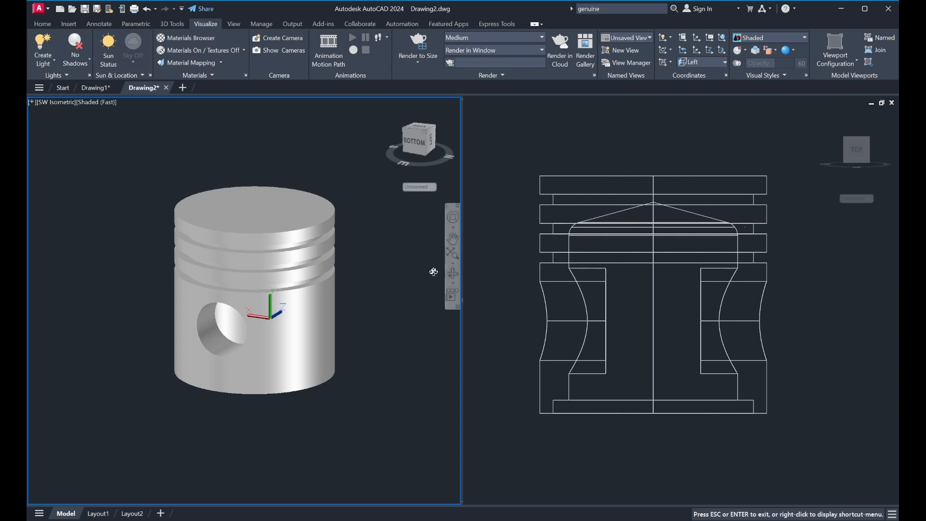
pyautogui.press('Escape')
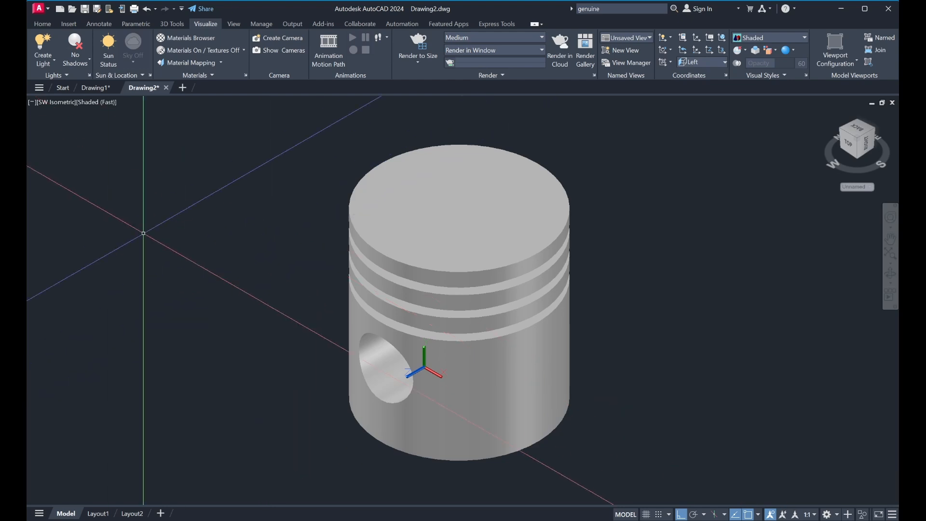
pyautogui.click(86, 10)
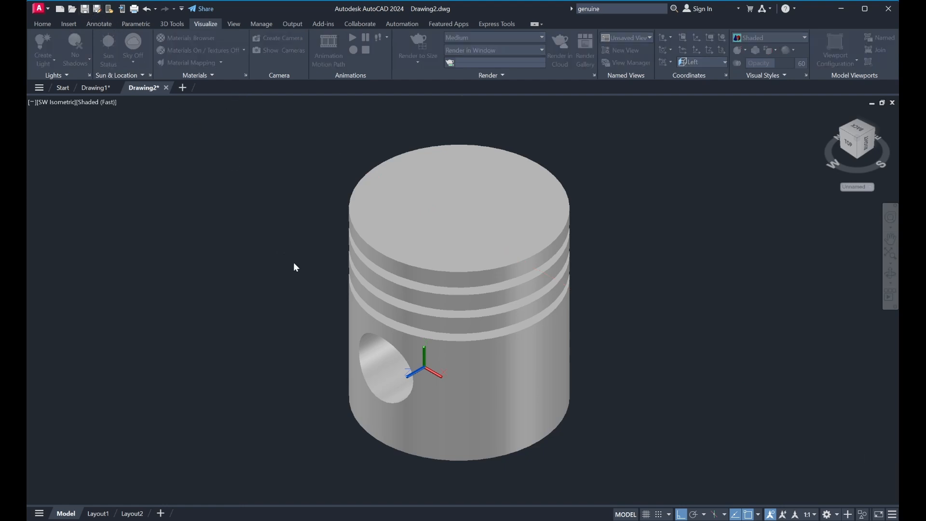